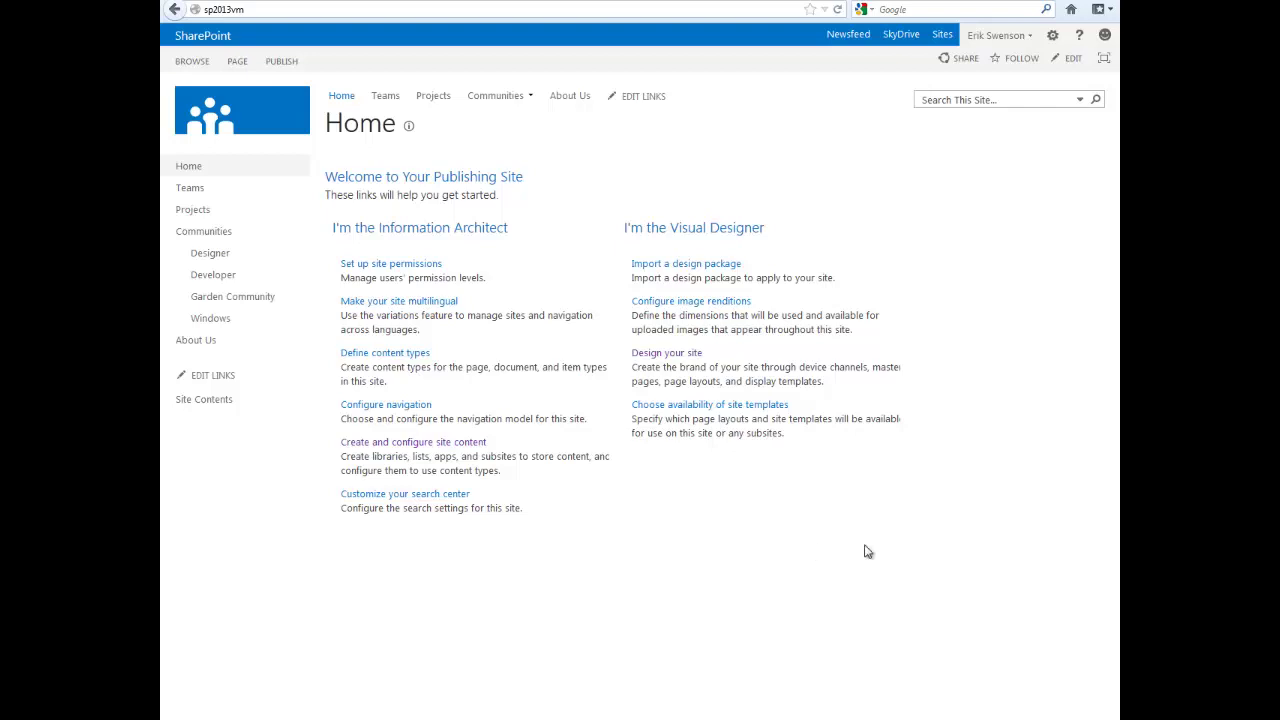
pyautogui.click(1053, 38)
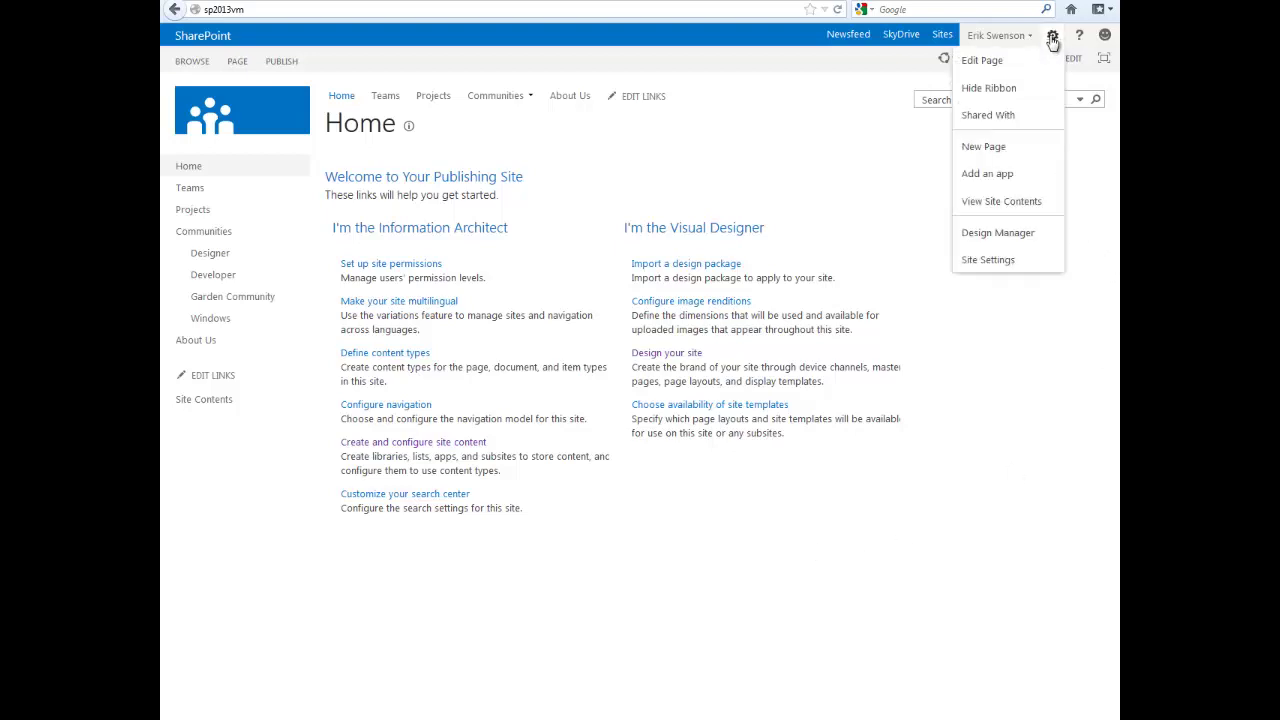
pyautogui.click(990, 235)
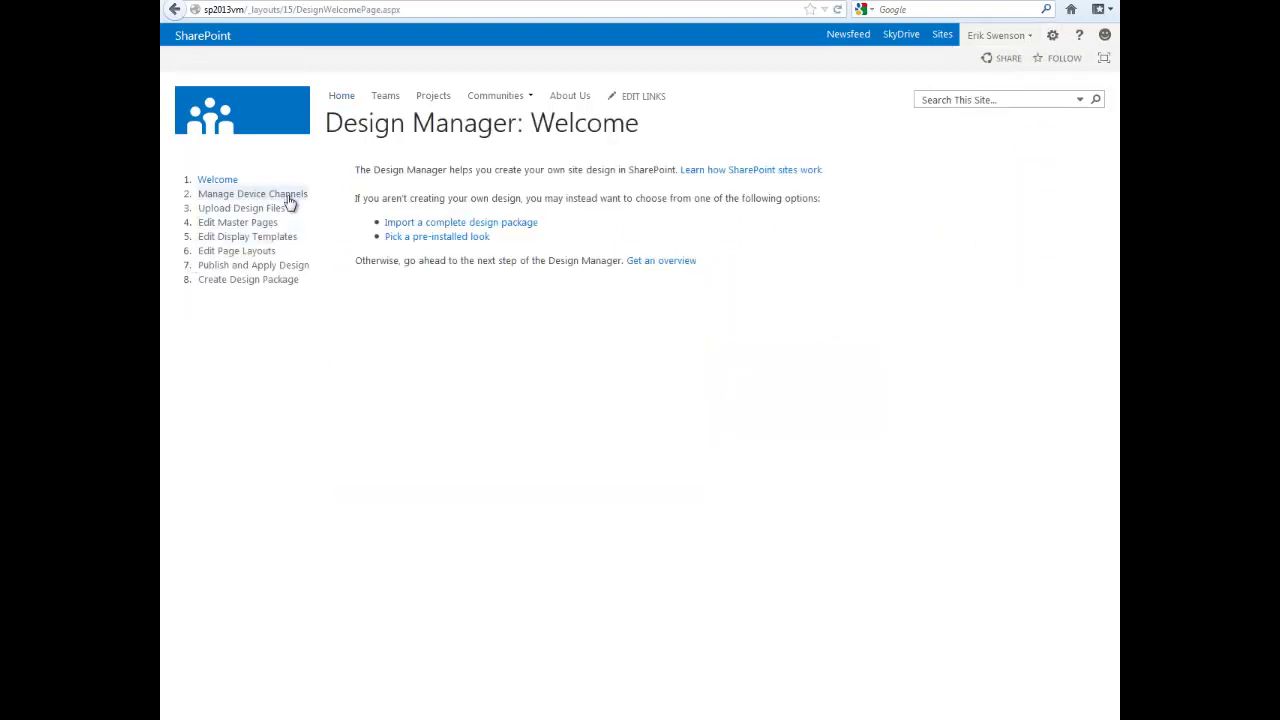
pyautogui.click(288, 196)
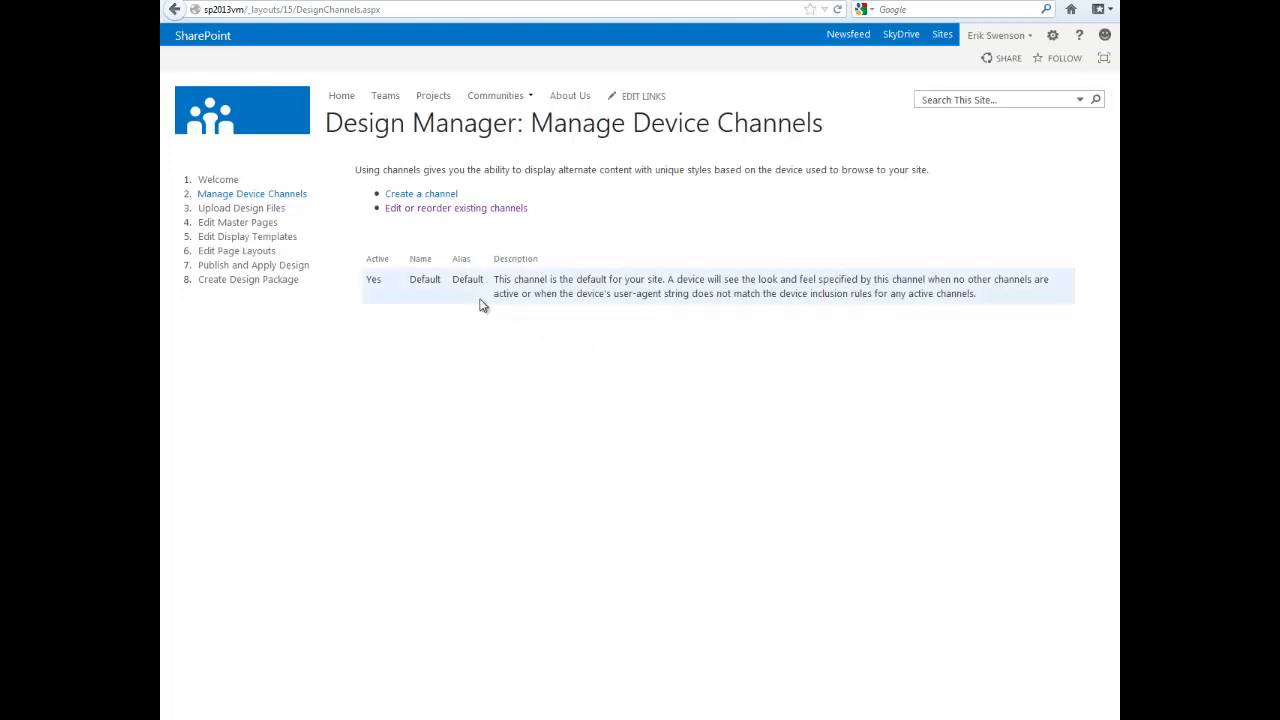
pyautogui.click(444, 197)
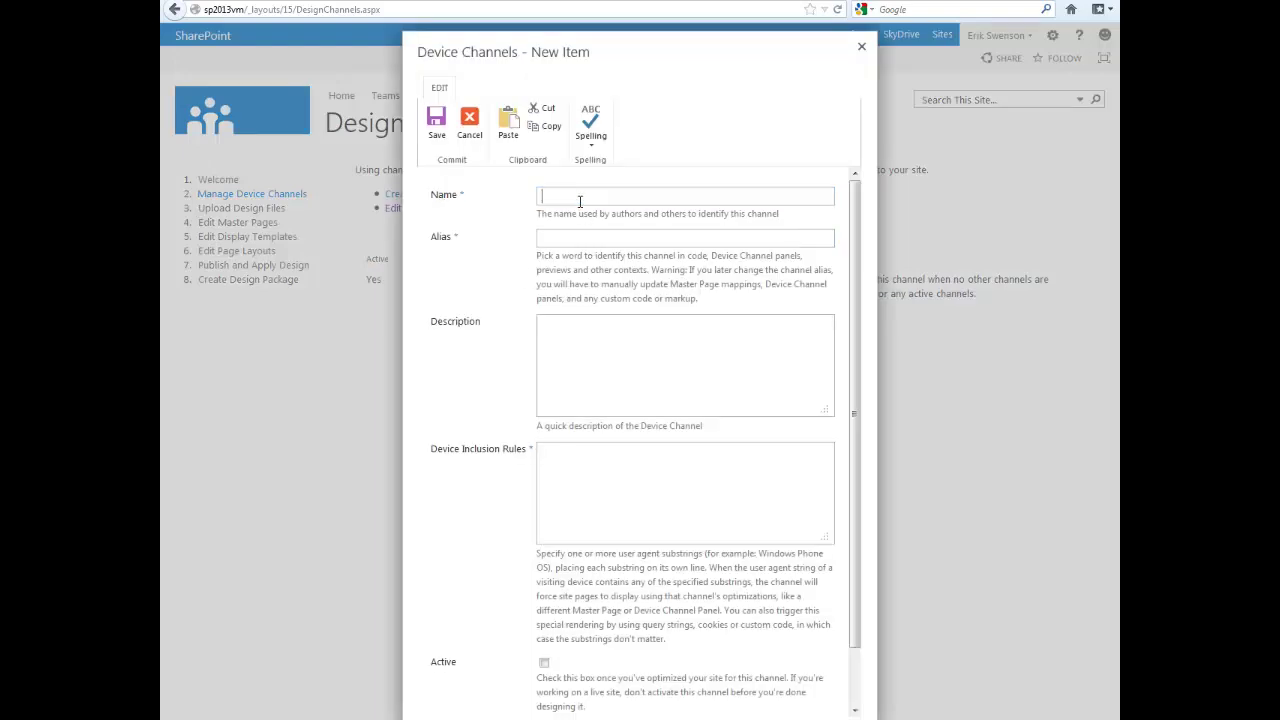
pyautogui.click(580, 199)
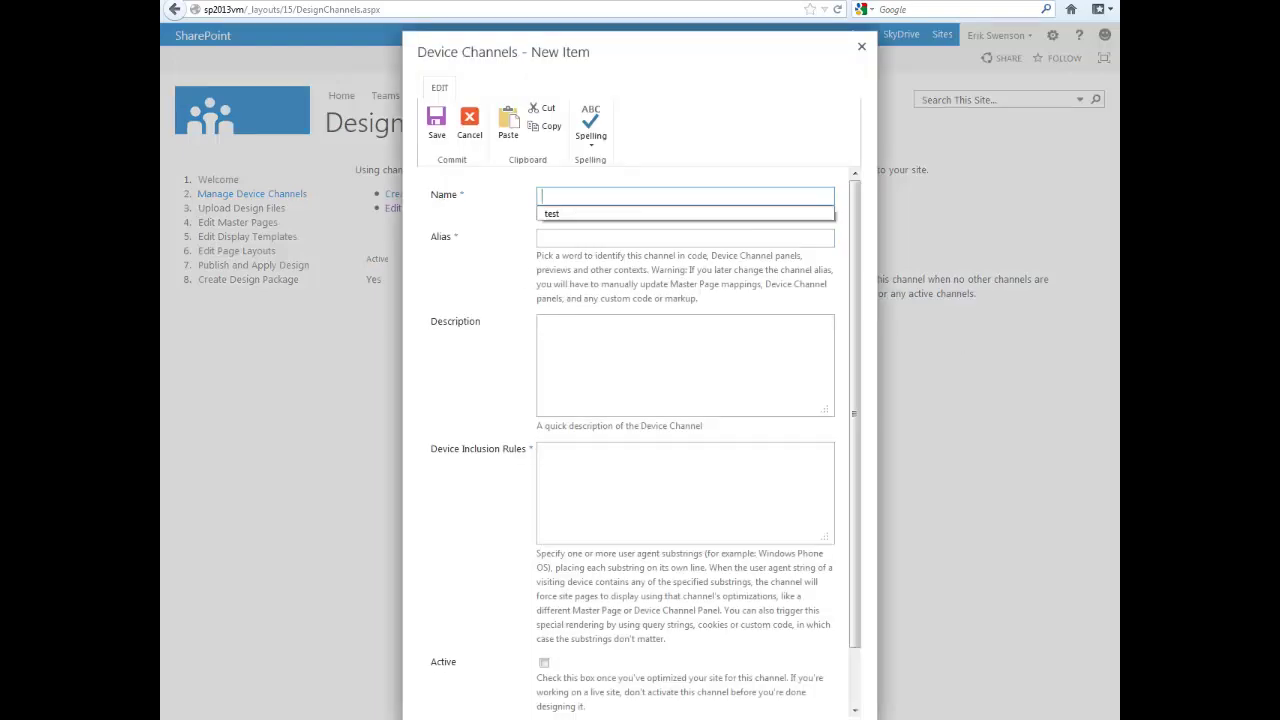
# Step: Switch to UserAgentStrings.txt in Notepad and copy the whole IE7 user agent line
pyautogui.hotkey('alt', 'Tab')
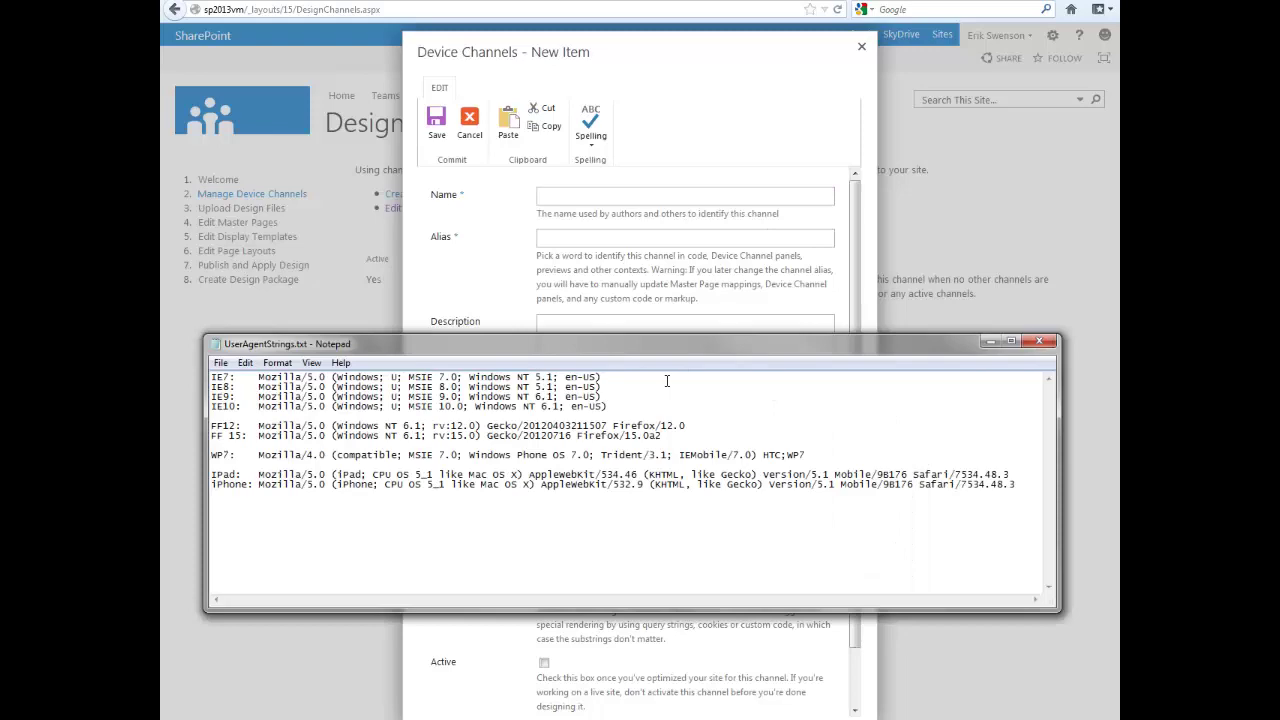
pyautogui.moveTo(667, 347)
pyautogui.mouseDown()
pyautogui.moveTo(694, 372)
pyautogui.moveTo(664, 368)
pyautogui.mouseUp()
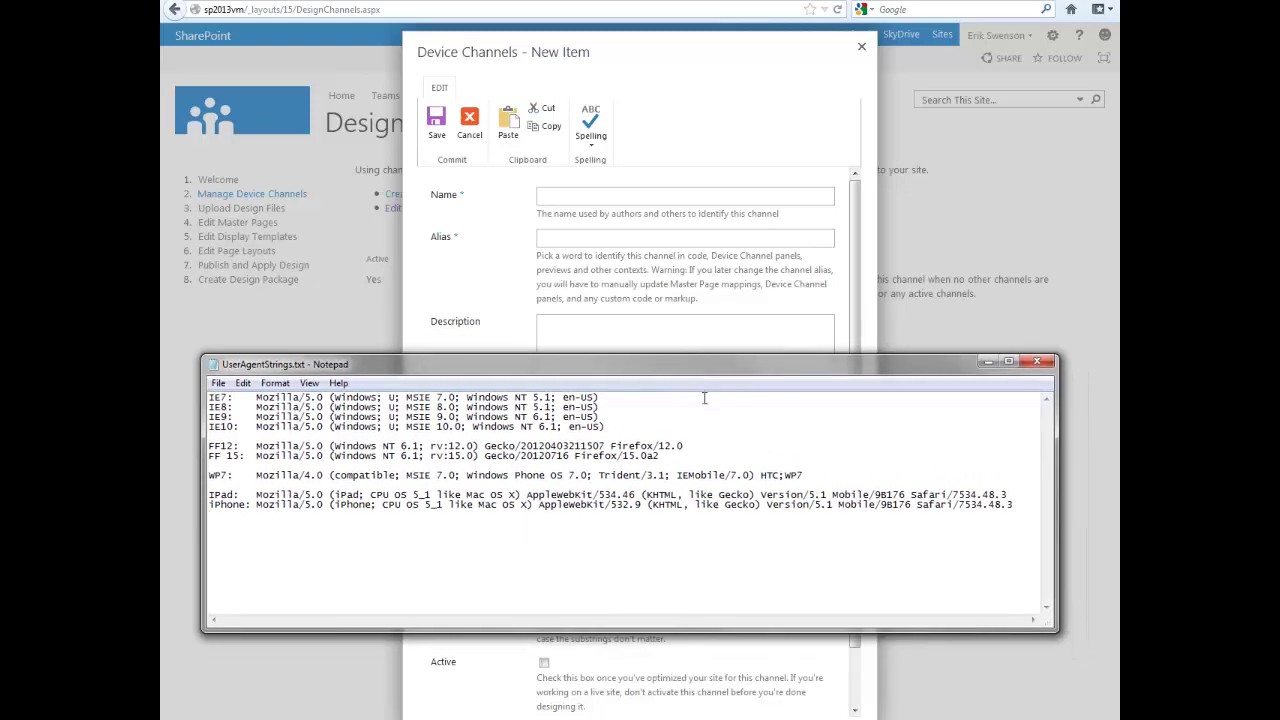
pyautogui.hotkey('ctrl', 'End')
pyautogui.moveTo(602, 397); pyautogui.dragTo(186, 400)
pyautogui.hotkey('ctrl', 'c')
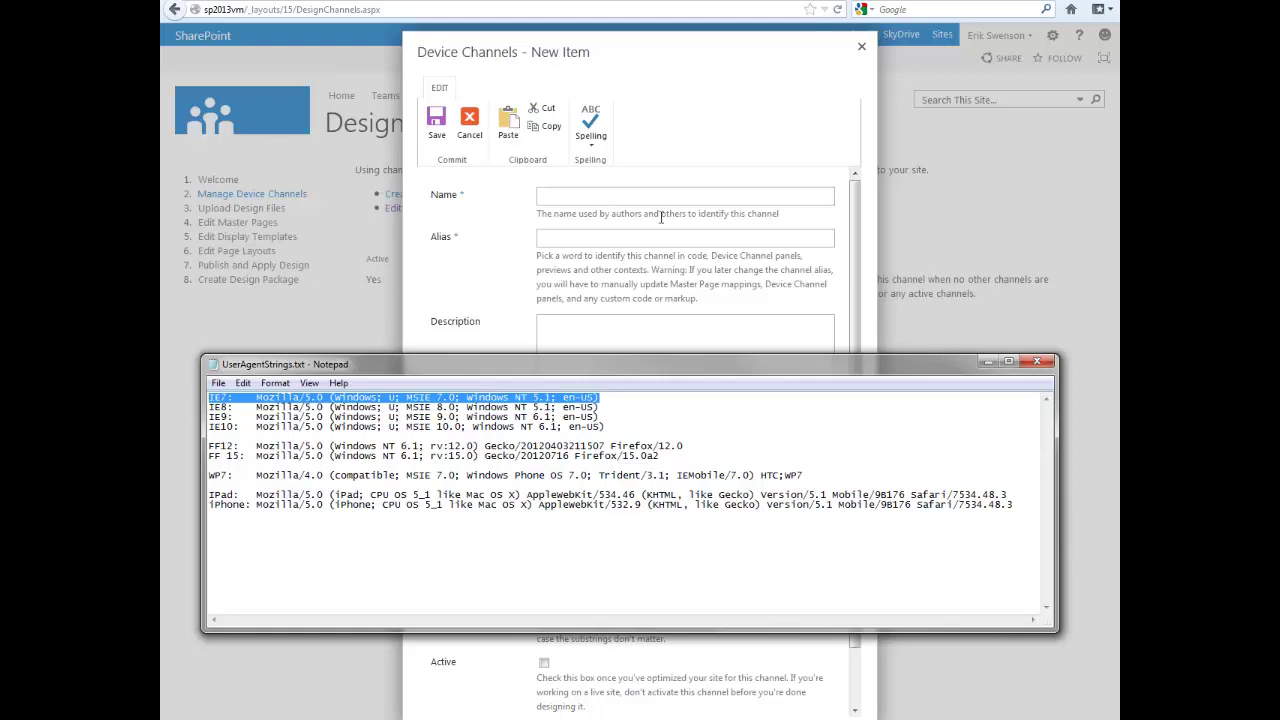
# Step: Back in the new device channel form, set name and alias to IE7 and the description to "IE7 Specific Channel"
pyautogui.click(605, 196)
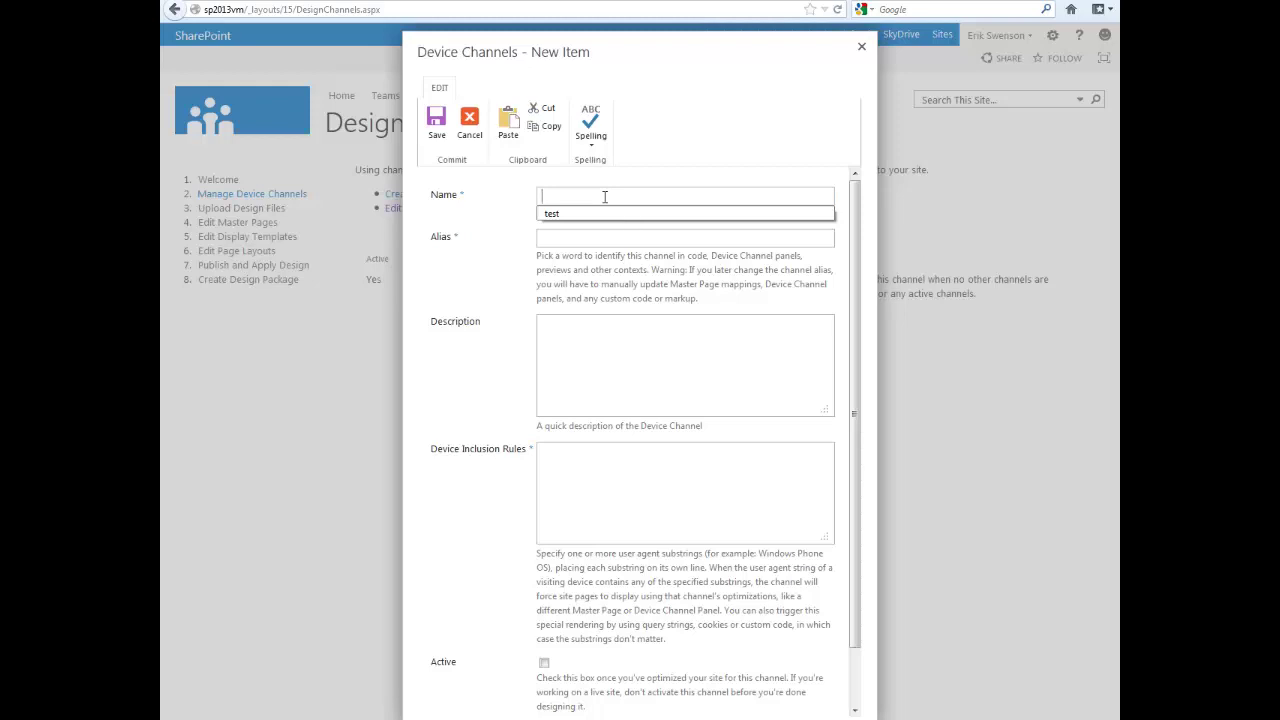
pyautogui.write('IE7')
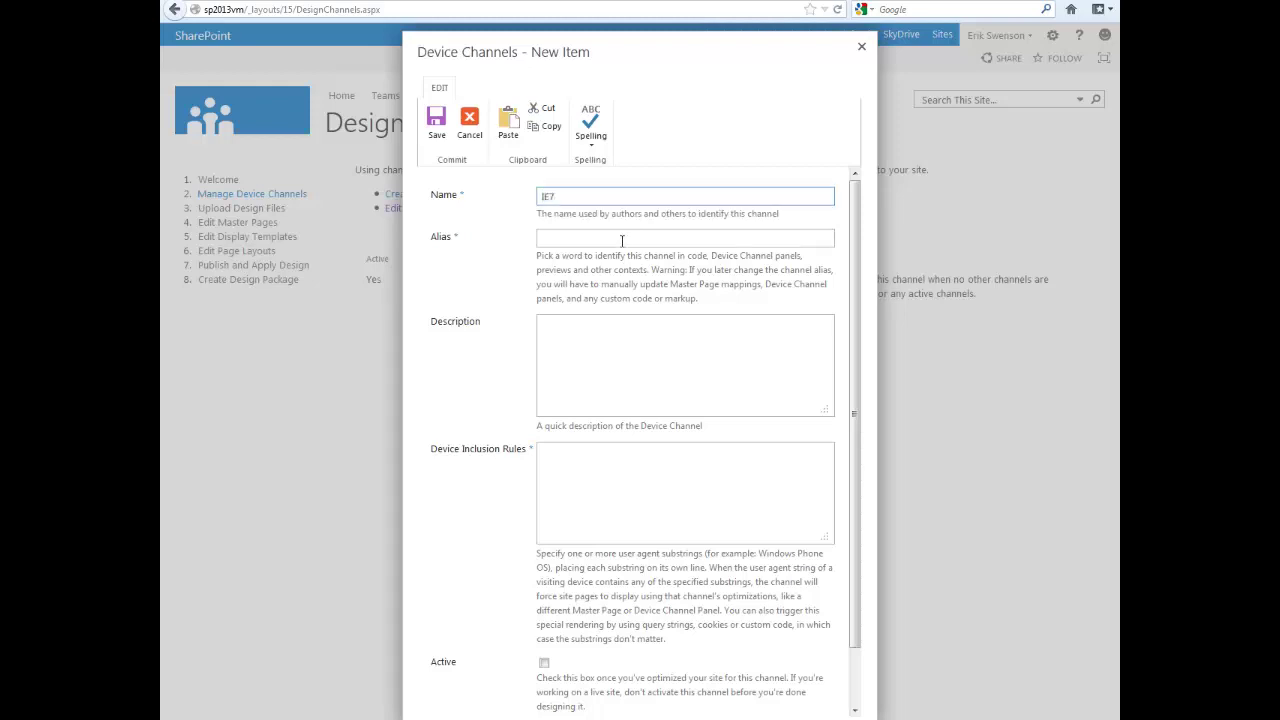
pyautogui.click(621, 240)
pyautogui.write('IE7')
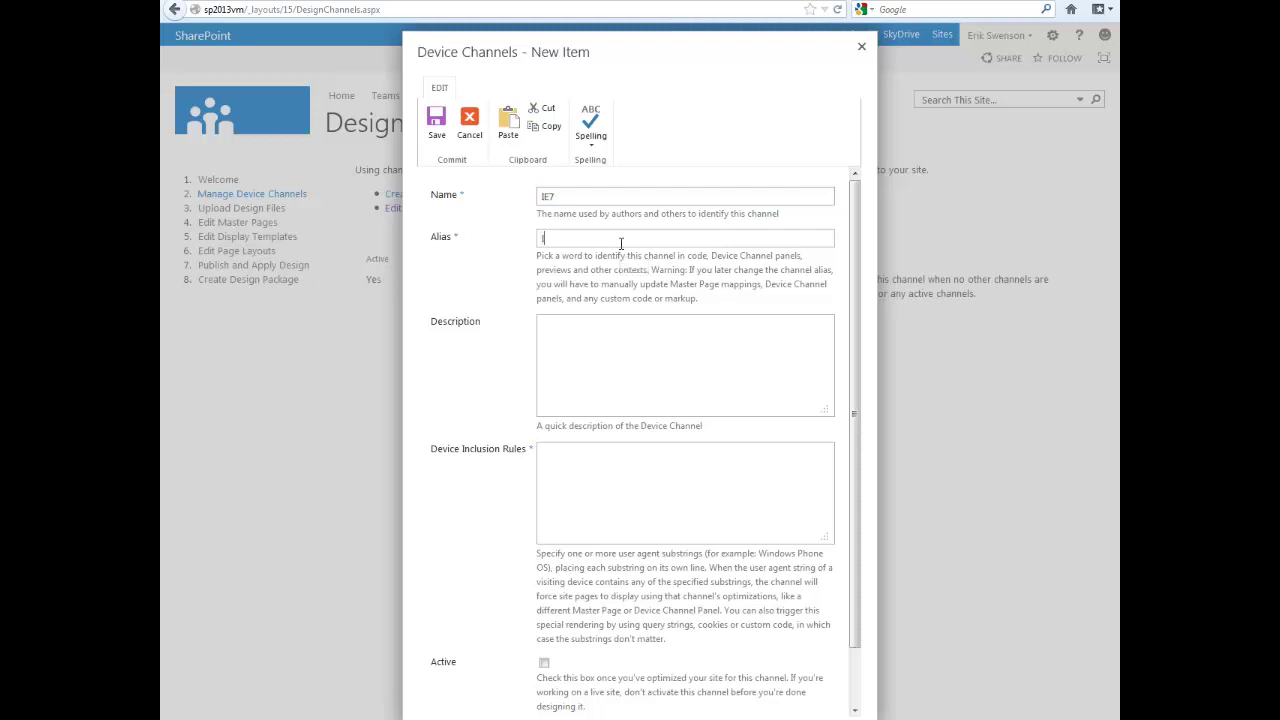
pyautogui.click(647, 387)
pyautogui.write('IE7 Specific Channel')
# Step: Paste the copied IE7 user agent line as the device inclusion rule, and save the channel as active
pyautogui.click(590, 510)
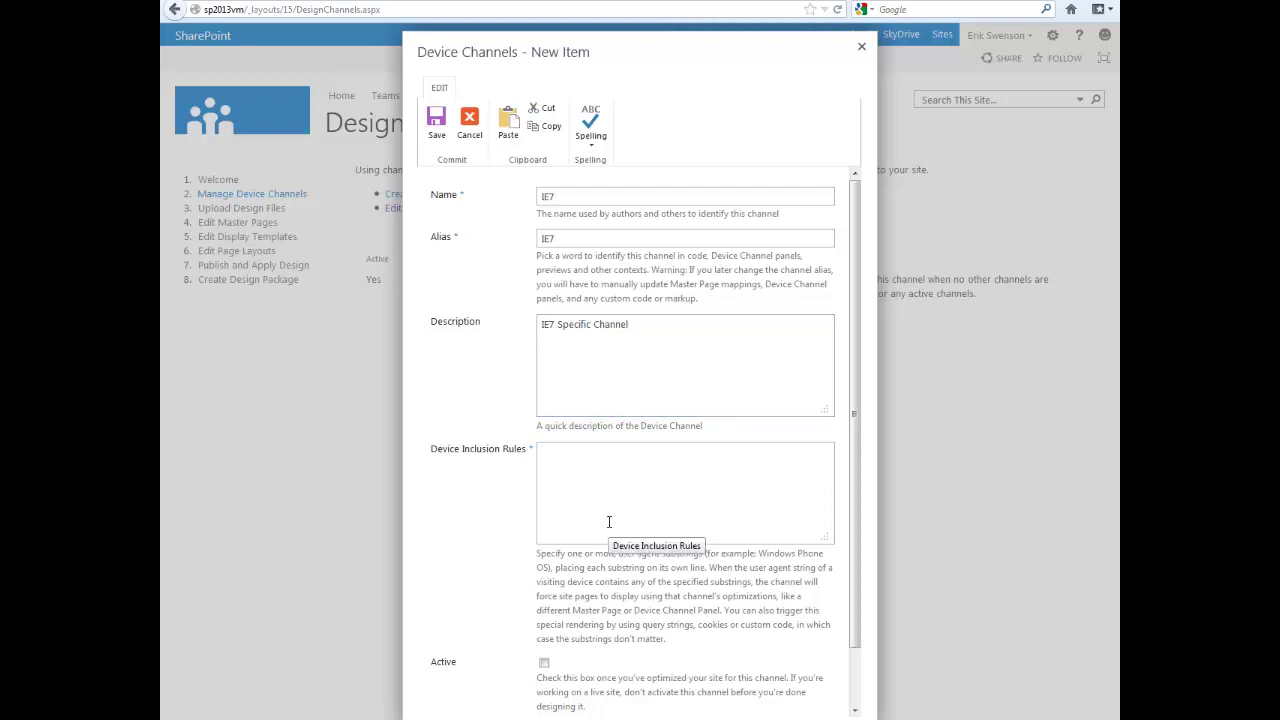
pyautogui.hotkey('ctrl', 'v')
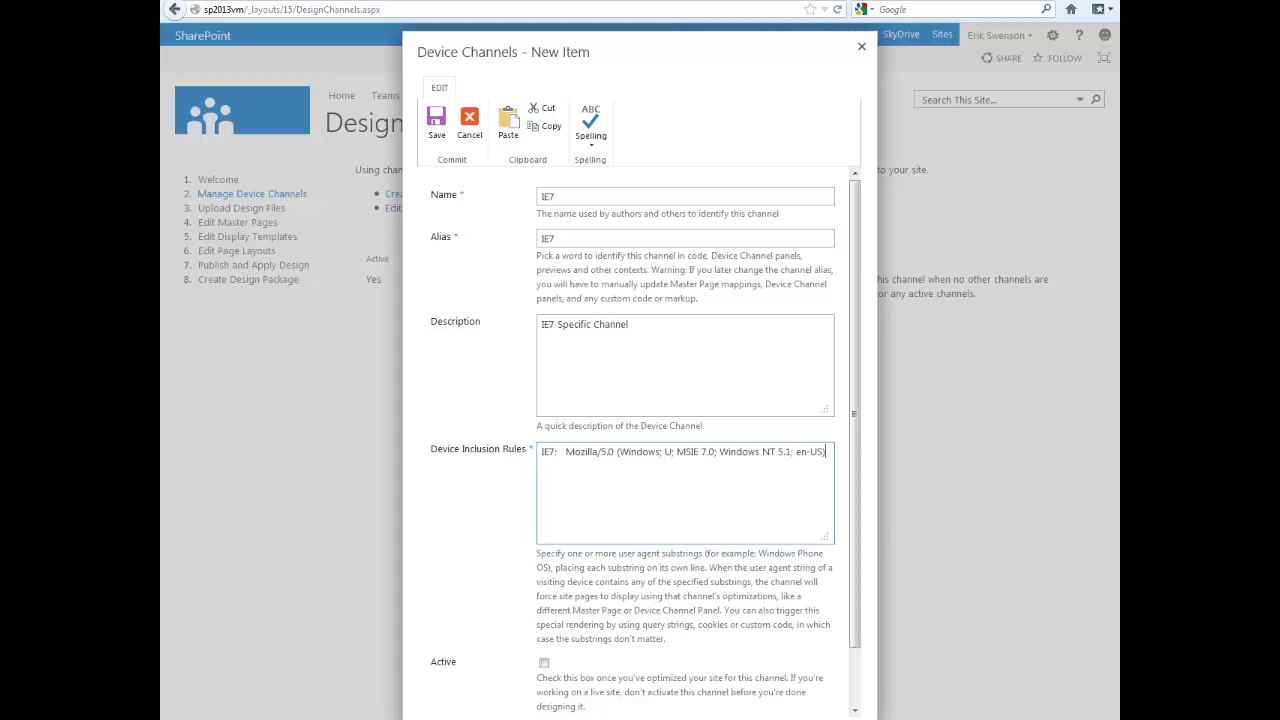
pyautogui.hotkey('alt', 'Tab')
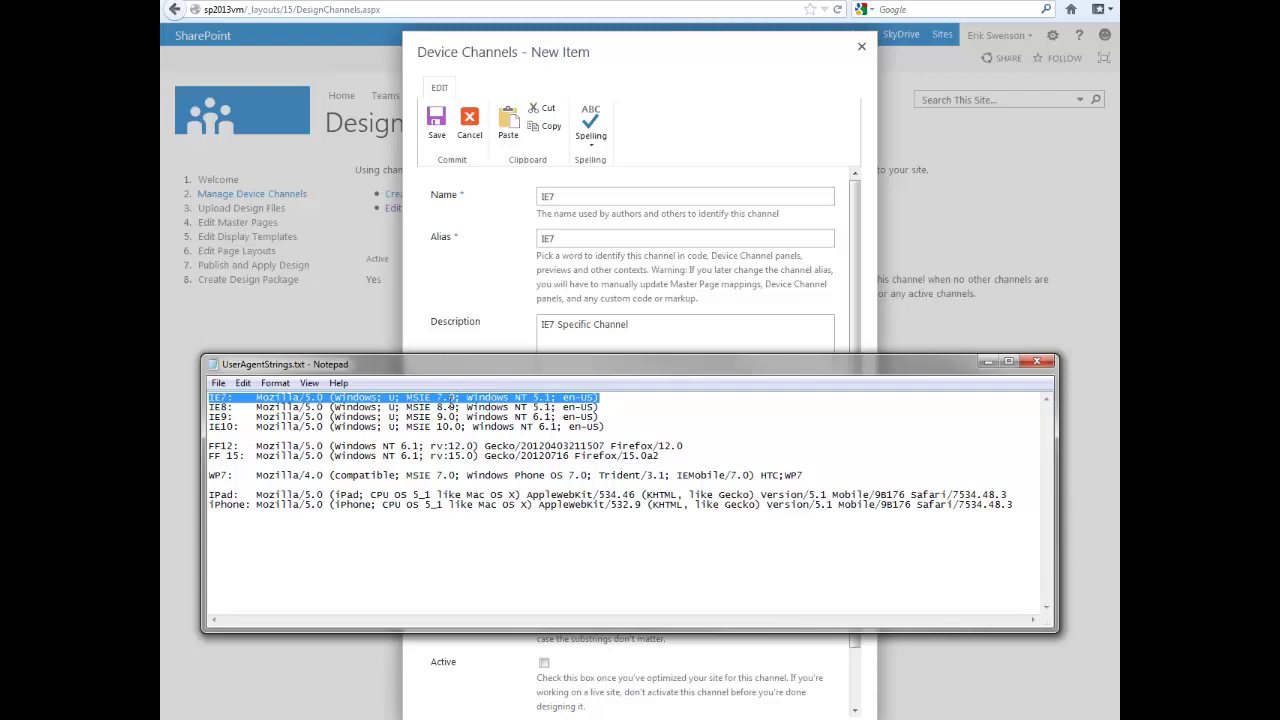
pyautogui.click(649, 327)
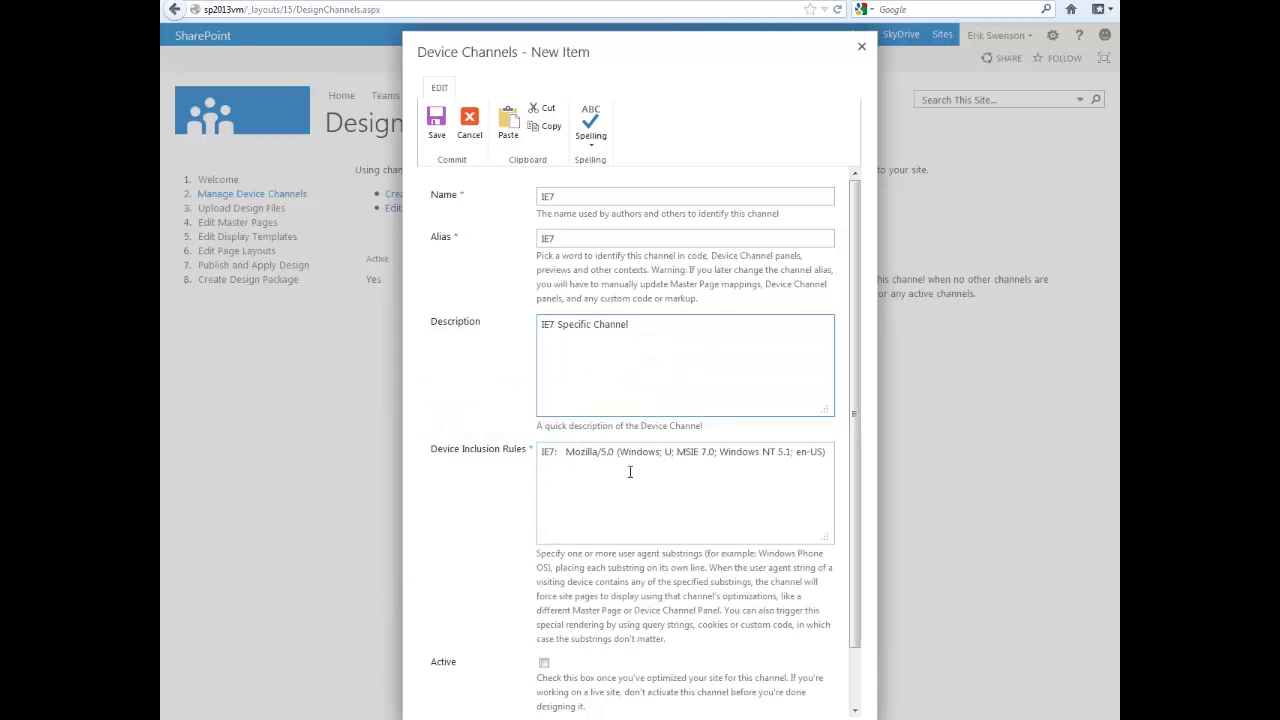
pyautogui.scroll(-2, 630, 474)
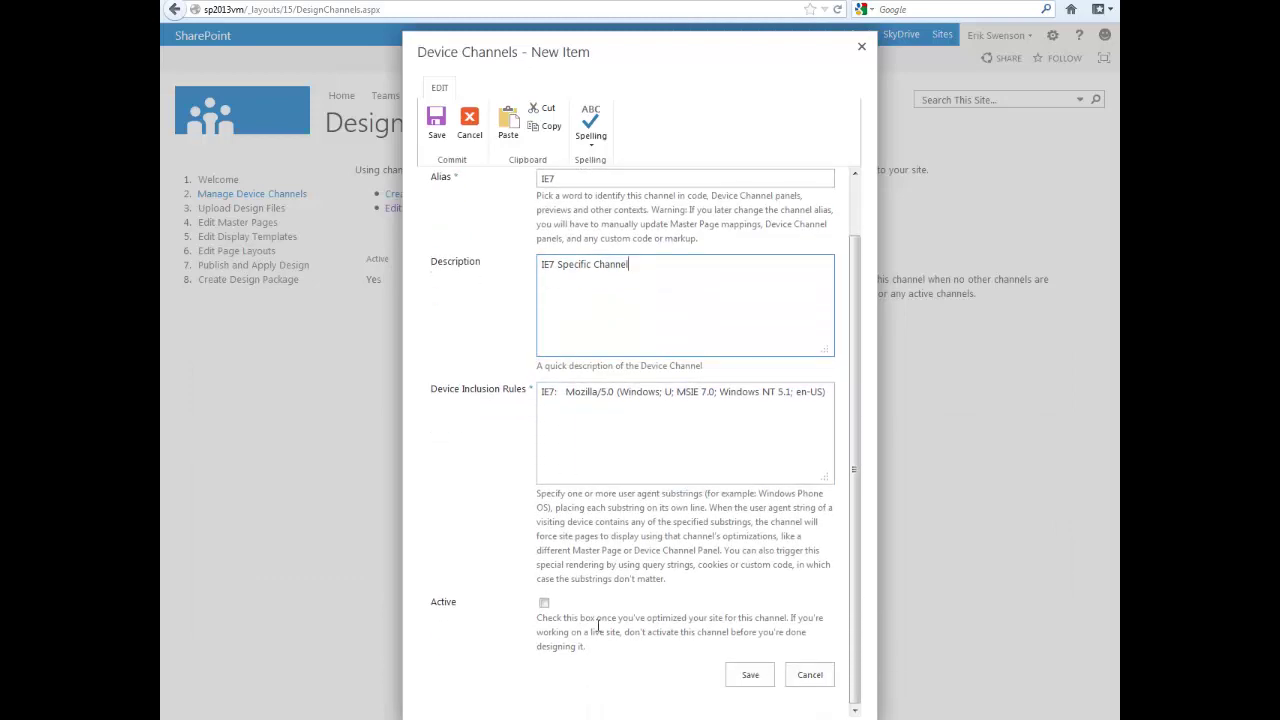
pyautogui.click(544, 604)
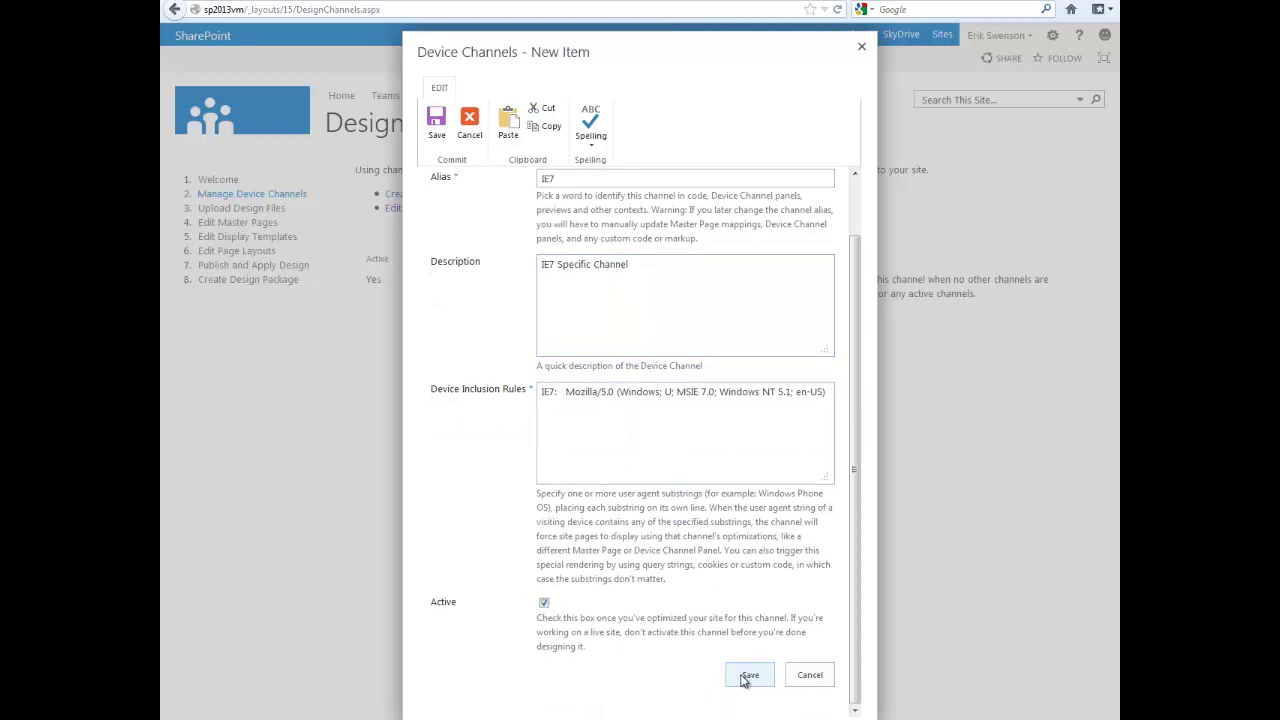
pyautogui.click(746, 677)
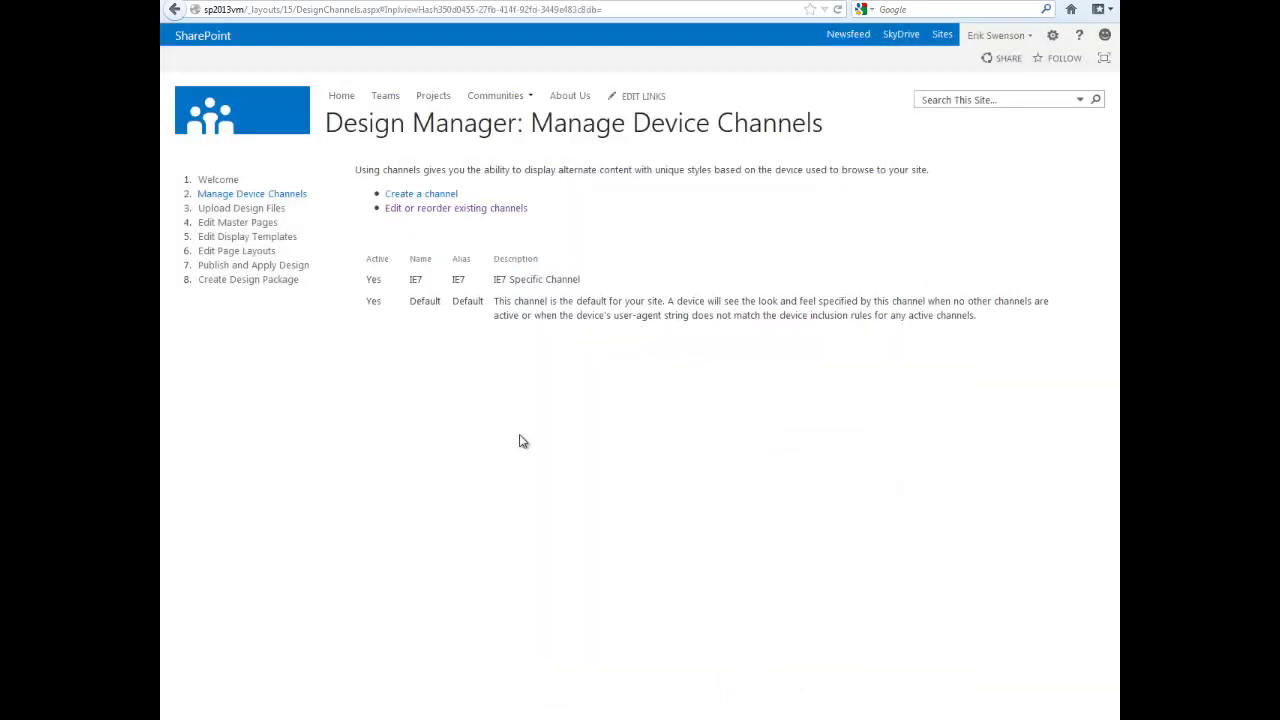
# Step: Start another device channel and copy the whole WP7 user agent line from UserAgentStrings.txt in Notepad
pyautogui.click(437, 197)
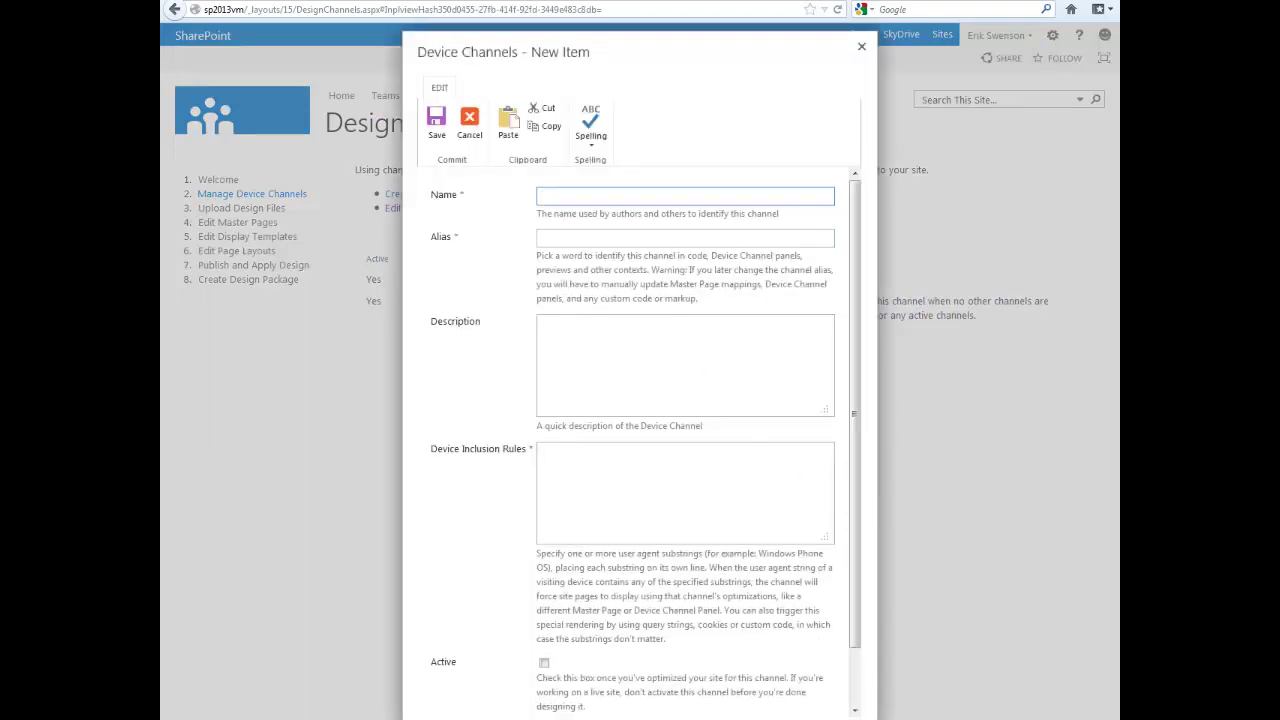
pyautogui.hotkey('alt', 'Tab')
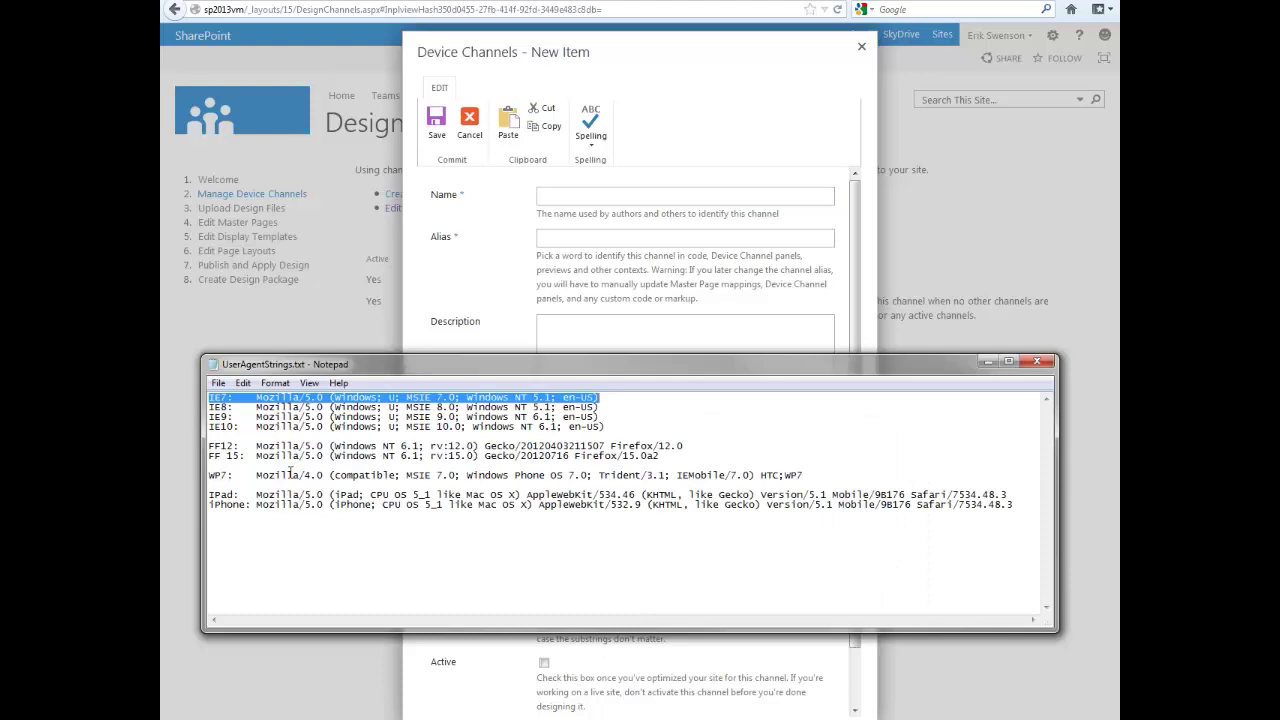
pyautogui.moveTo(806, 477); pyautogui.dragTo(174, 473)
pyautogui.hotkey('ctrl', 'c')
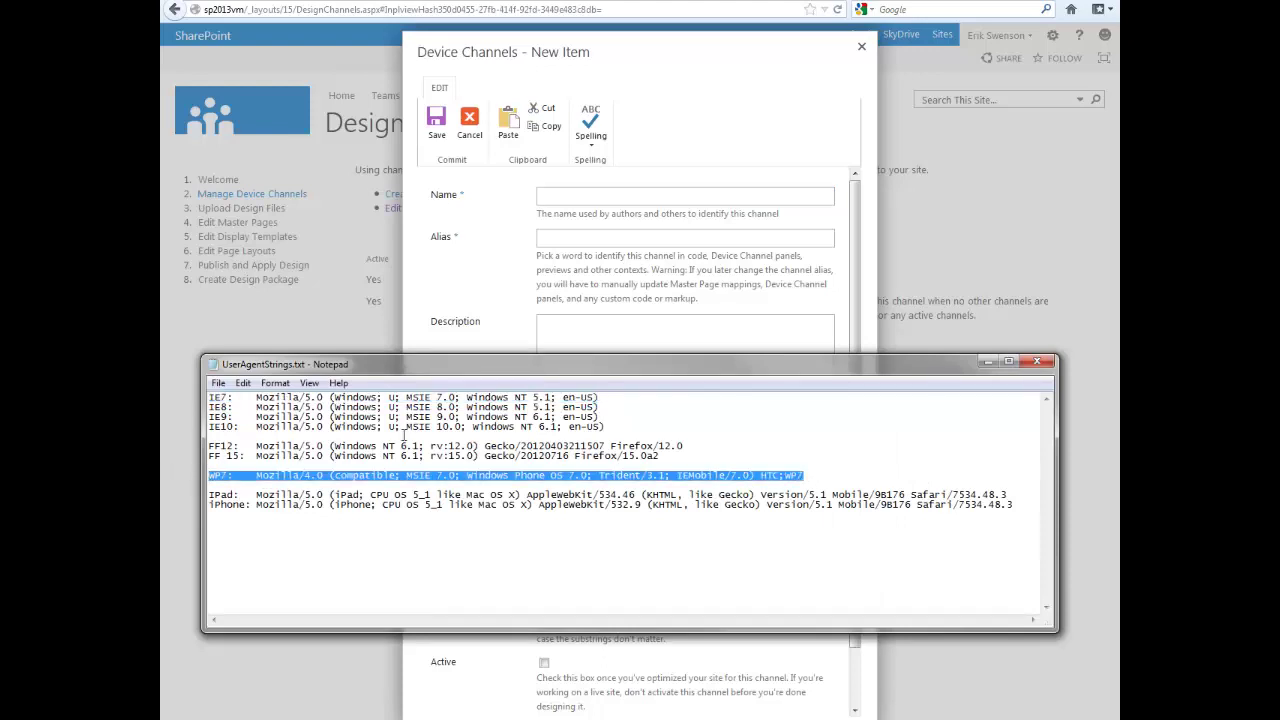
# Step: Return to the new device channel form and set both its name and alias to WP7
pyautogui.click(584, 194)
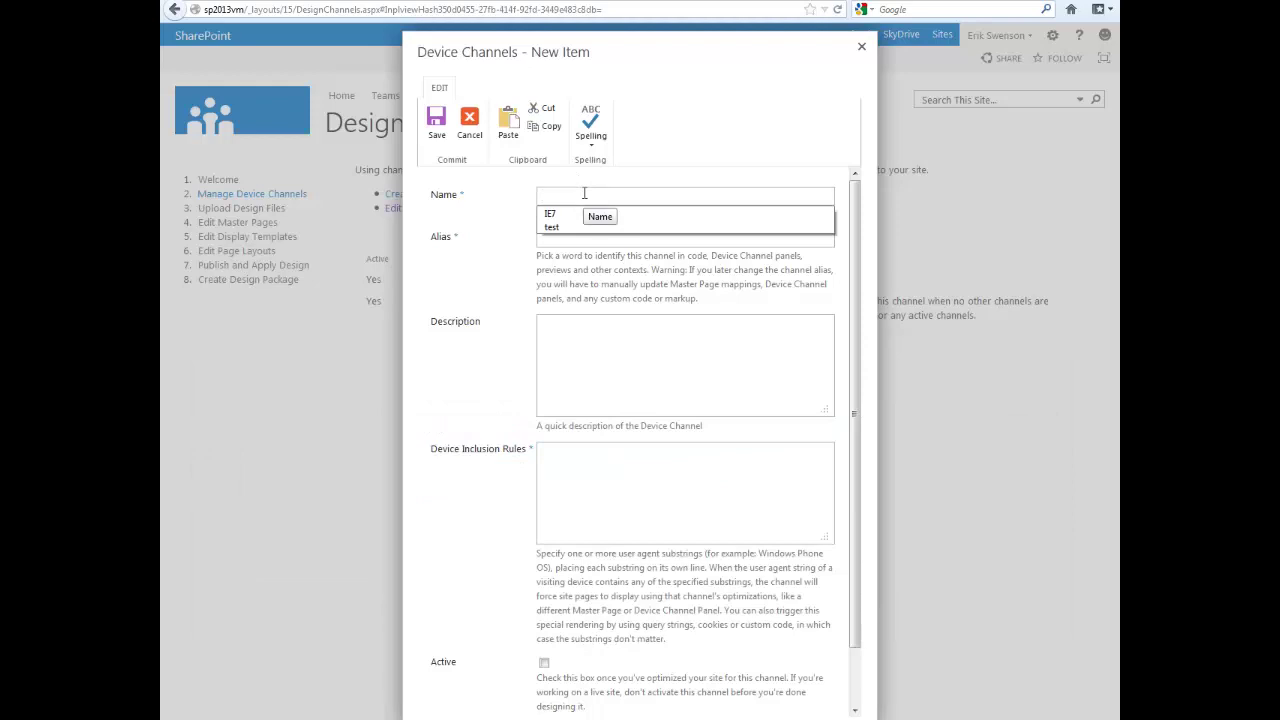
pyautogui.write('WP7')
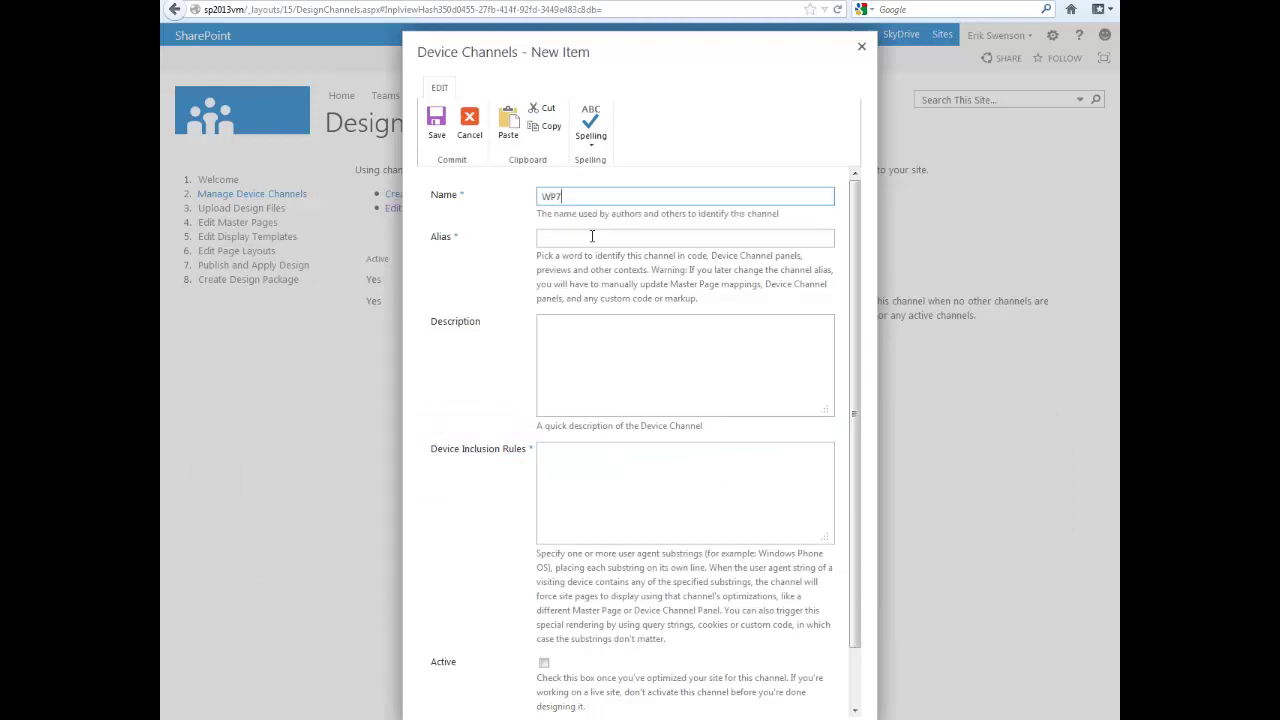
pyautogui.click(591, 237)
pyautogui.write('WP7')
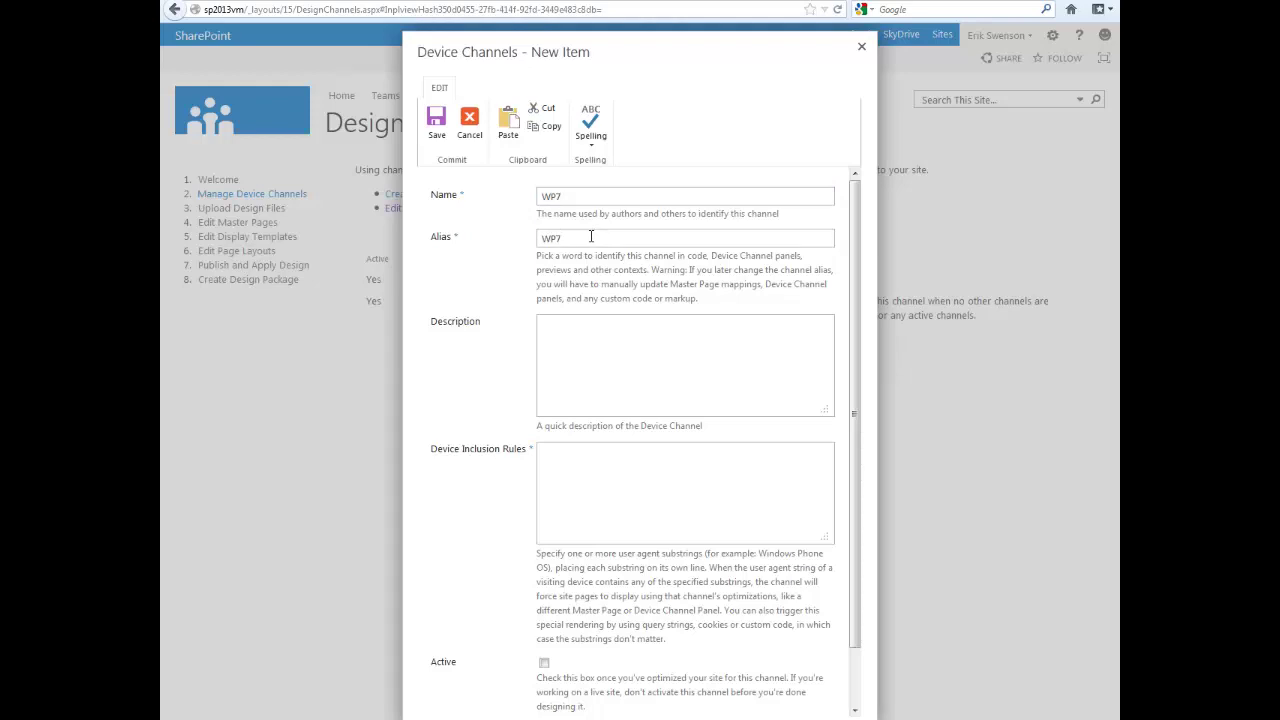
pyautogui.press('Tab')
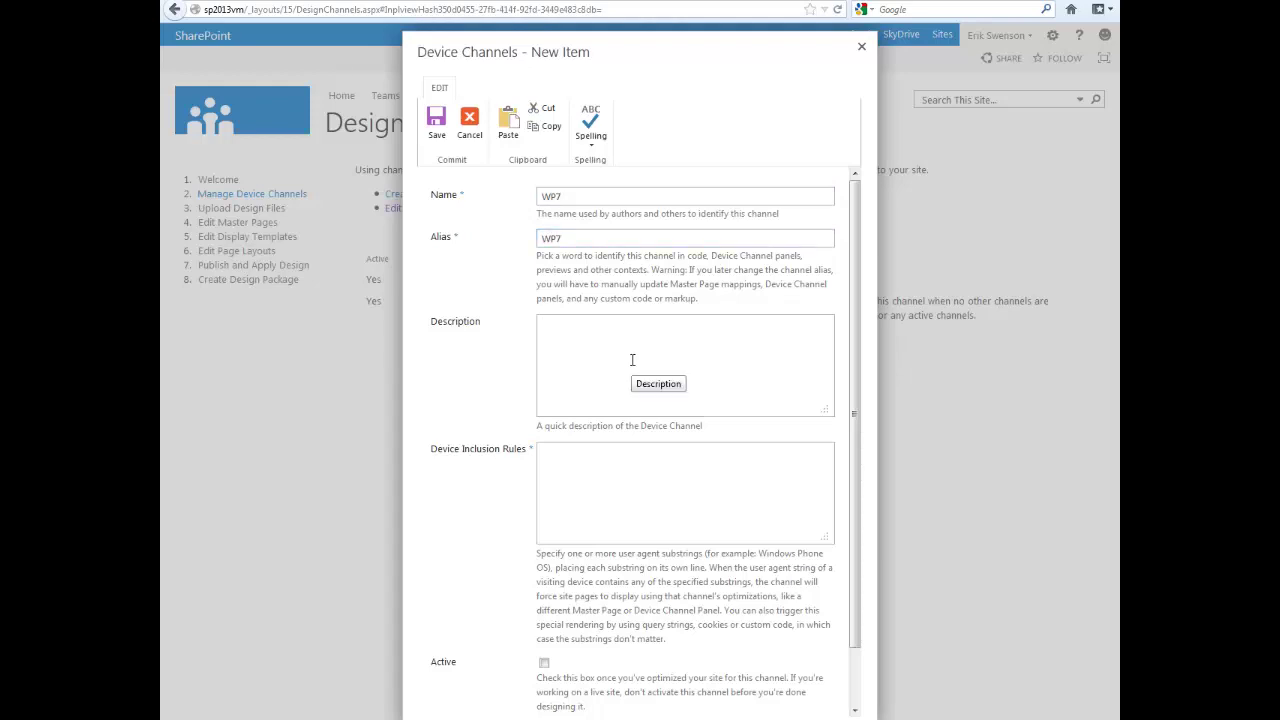
# Step: Paste the copied WP7 user agent line as the device inclusion rule, and save the channel as active
pyautogui.click(574, 482)
pyautogui.hotkey('ctrl', 'v')
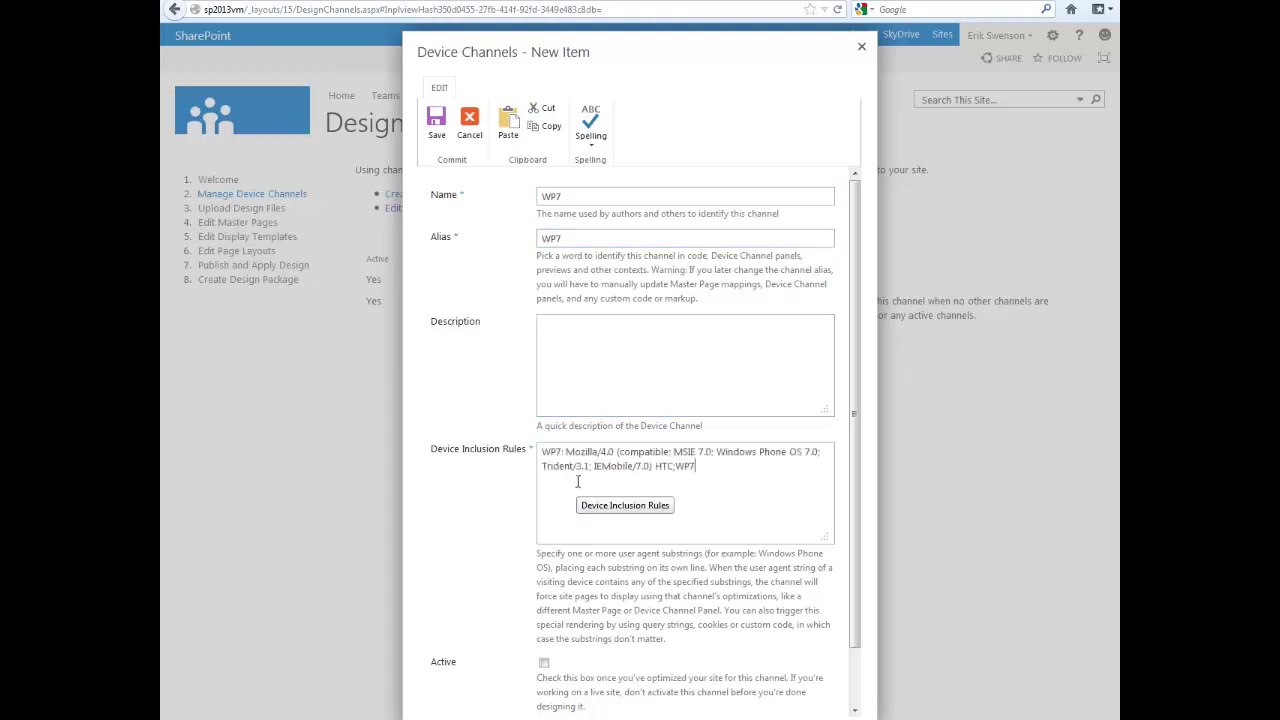
pyautogui.click(545, 664)
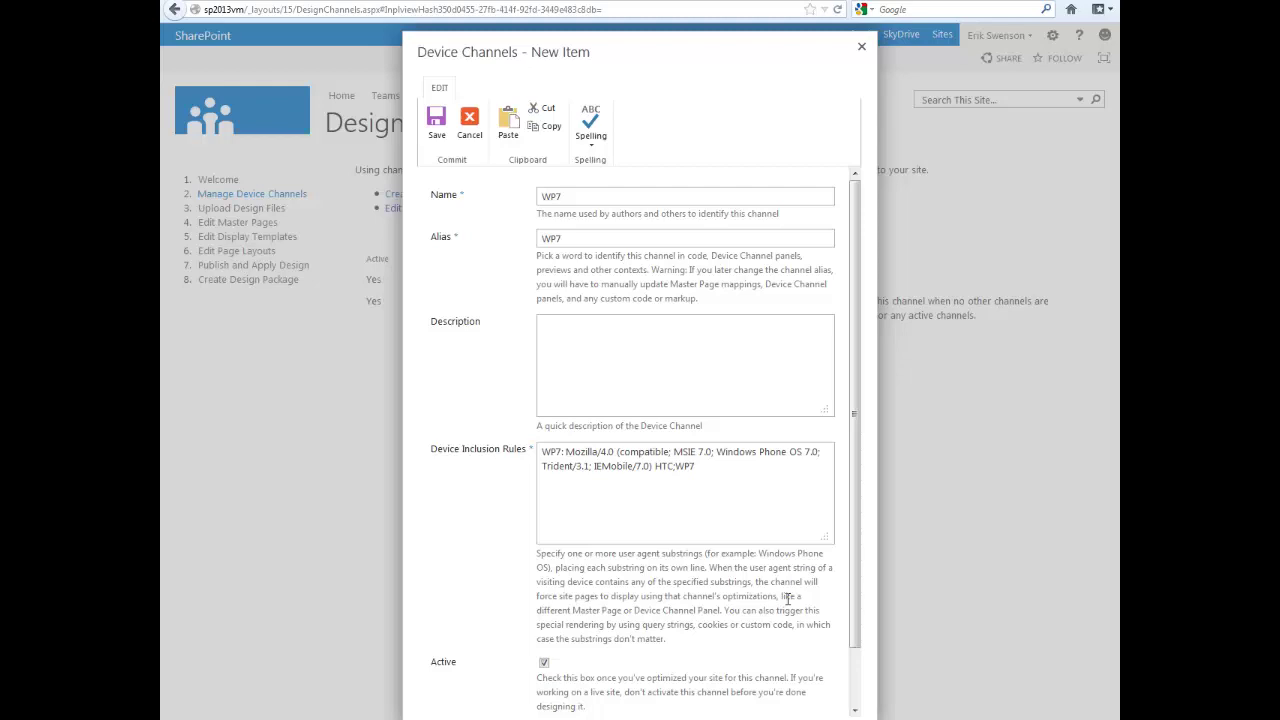
pyautogui.scroll(-1, 788, 600)
pyautogui.click(750, 682)
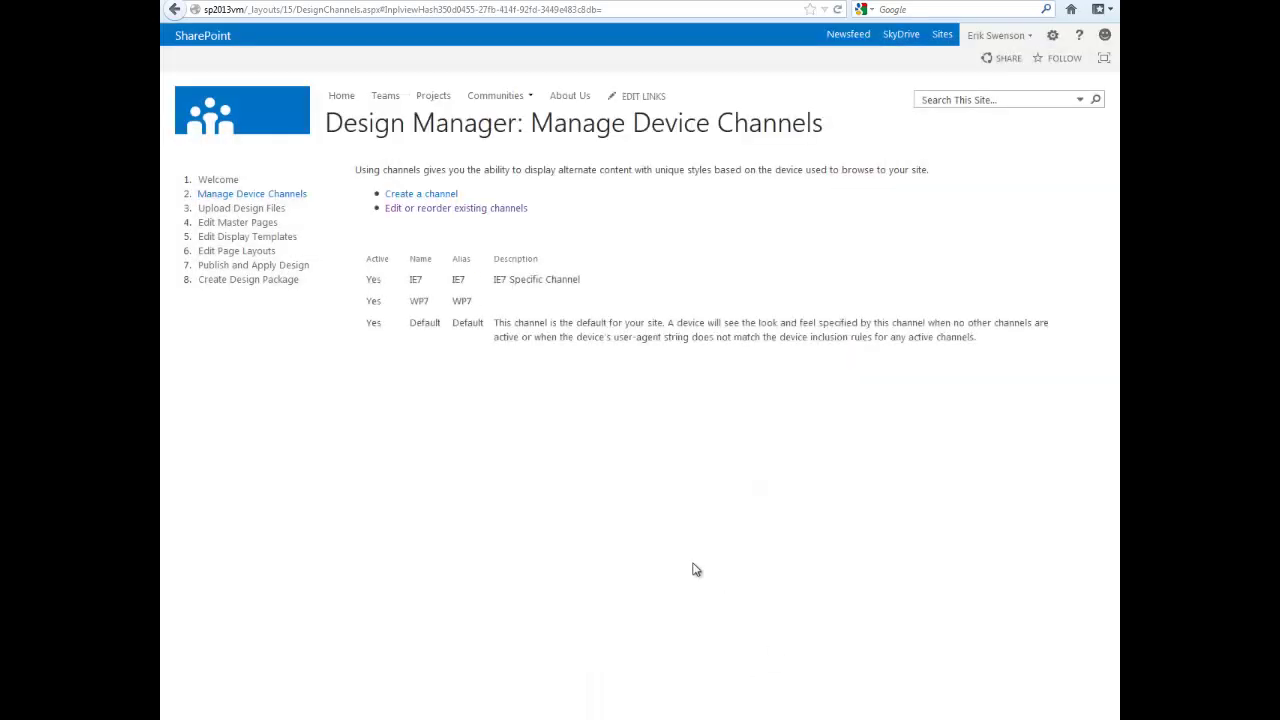
# Step: Start a third device channel with the name IPad and the alias iPad
pyautogui.click(418, 194)
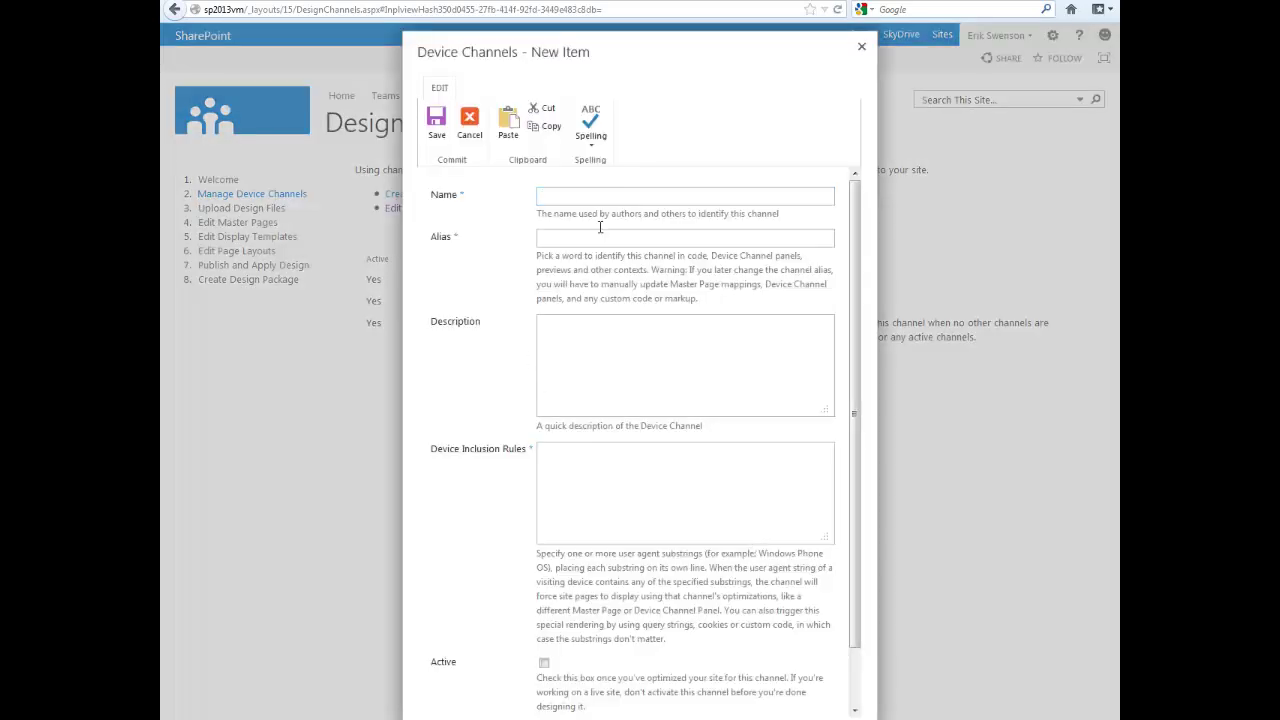
pyautogui.write('iP')
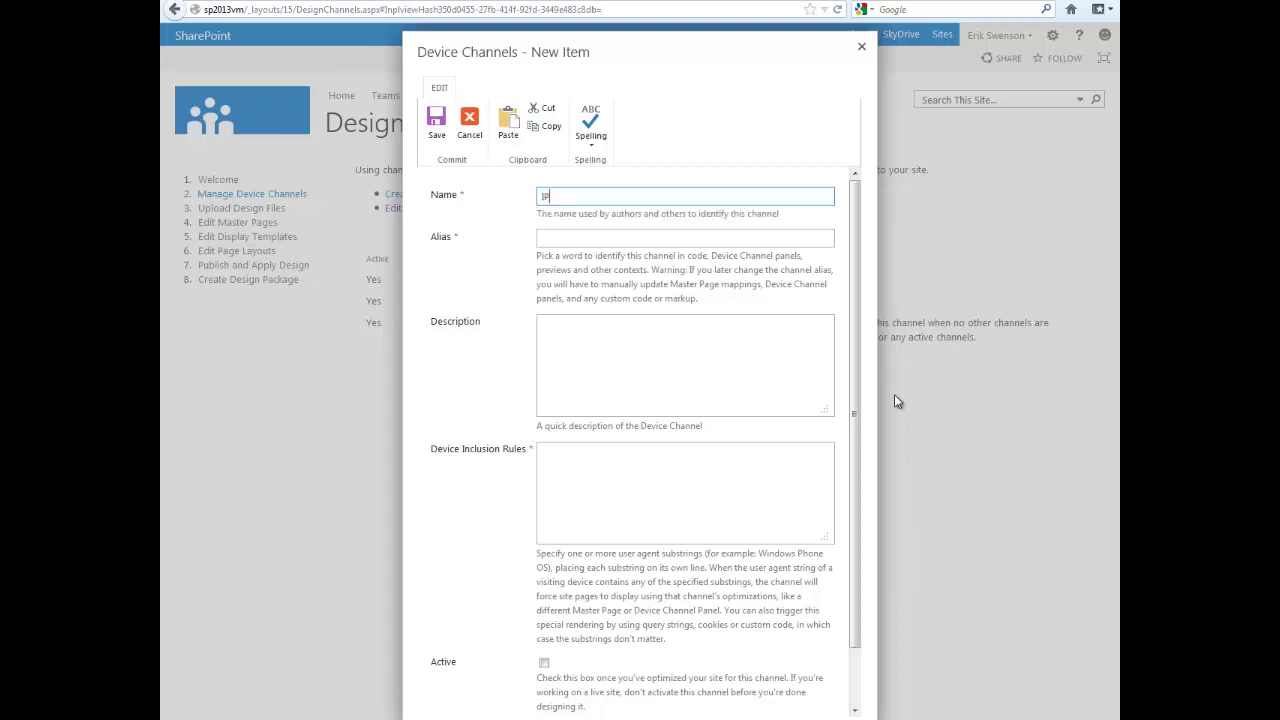
pyautogui.write('ad')
pyautogui.click(576, 236)
pyautogui.write('iPad')
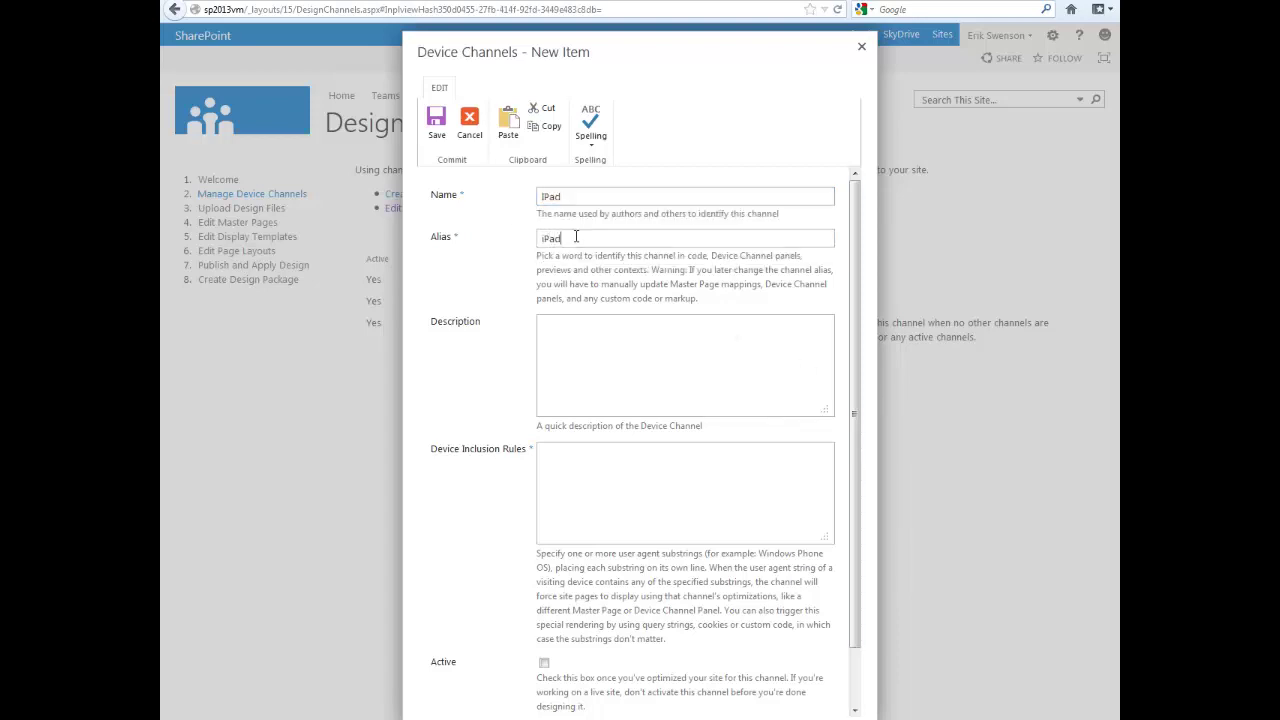
# Step: Switch to UserAgentStrings.txt in Notepad and copy the whole IPad user agent line
pyautogui.click(641, 392)
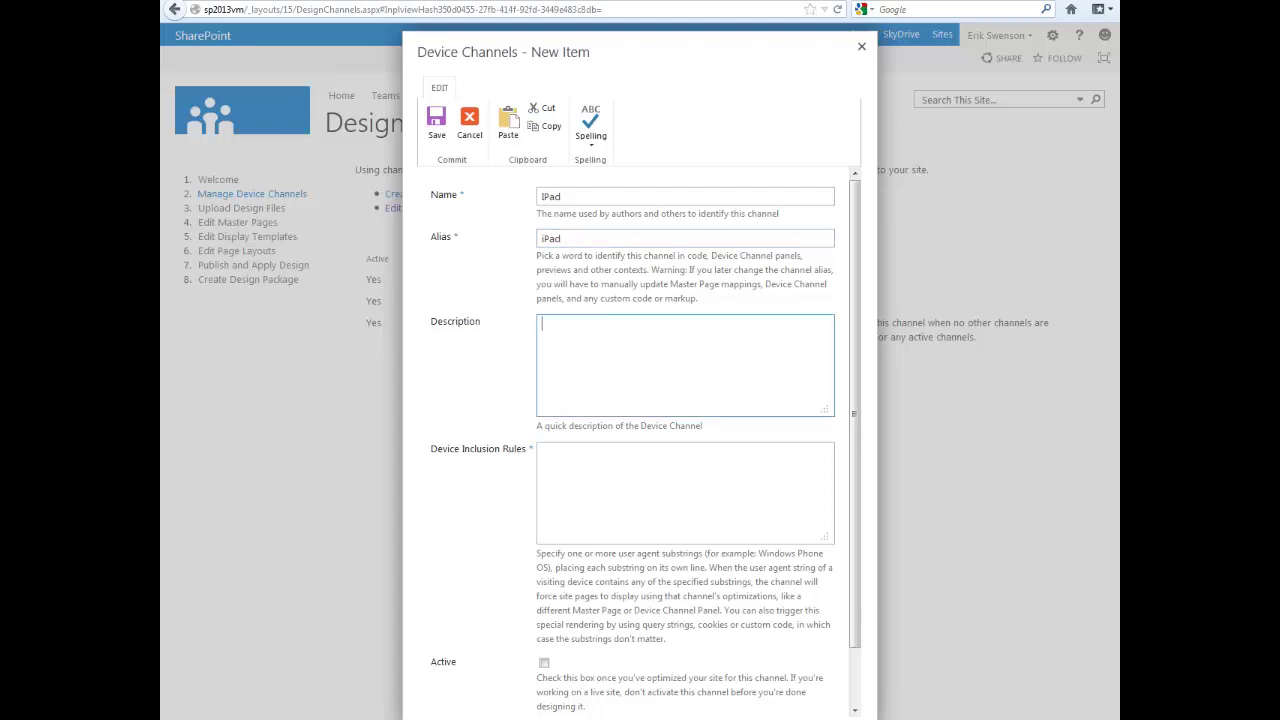
pyautogui.hotkey('alt', 'Tab')
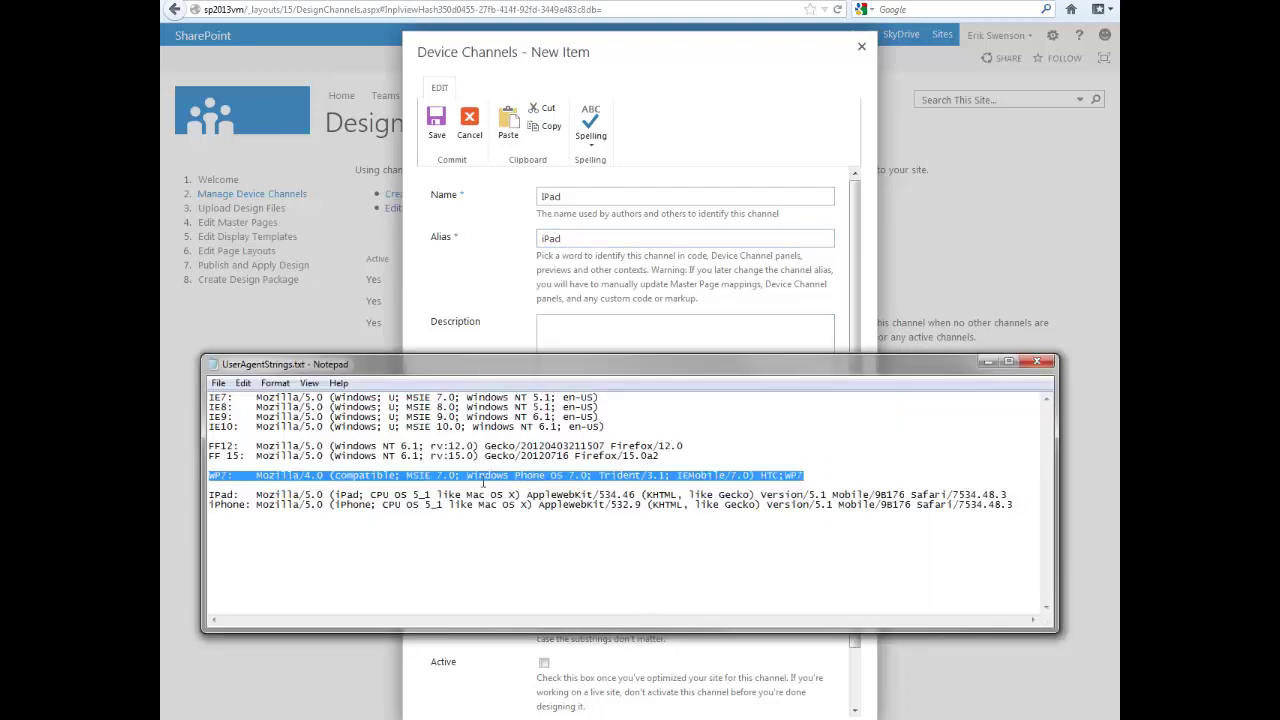
pyautogui.moveTo(1008, 495); pyautogui.dragTo(194, 498)
pyautogui.hotkey('ctrl', 'c')
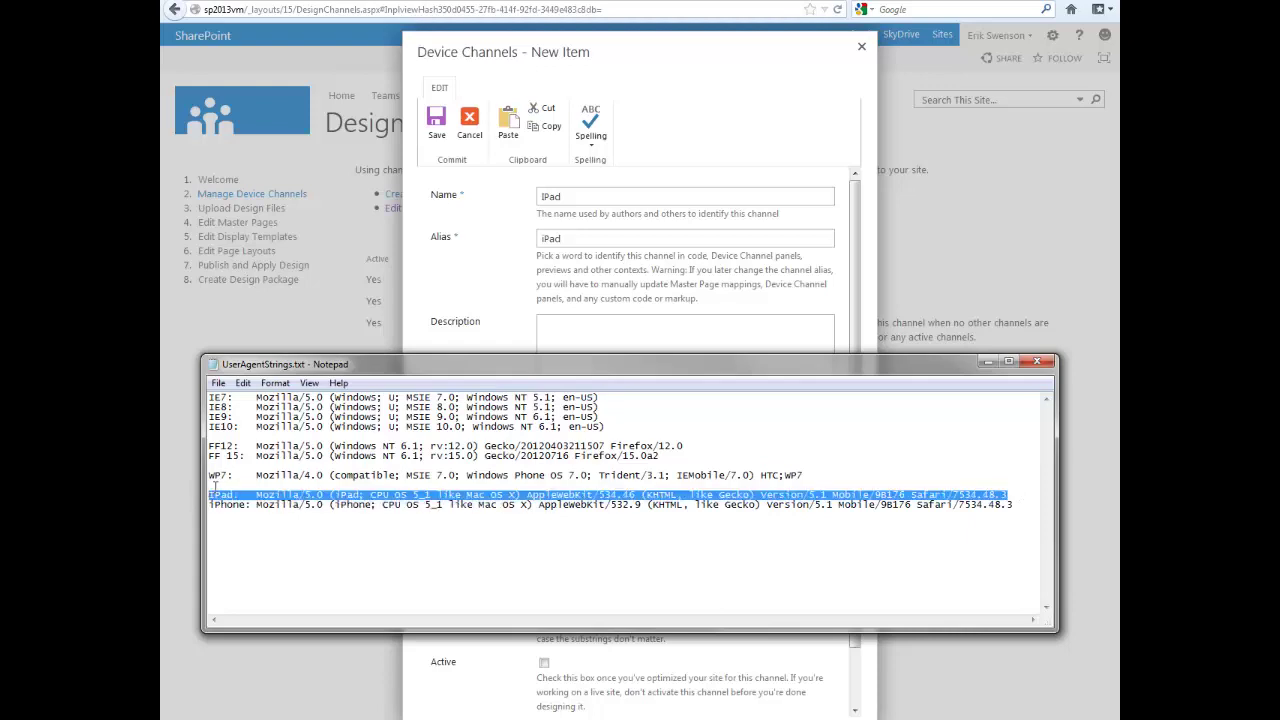
# Step: Paste the copied IPad user agent line as the new channel's device inclusion rule, and save the channel as active
pyautogui.click(663, 333)
pyautogui.click(628, 489)
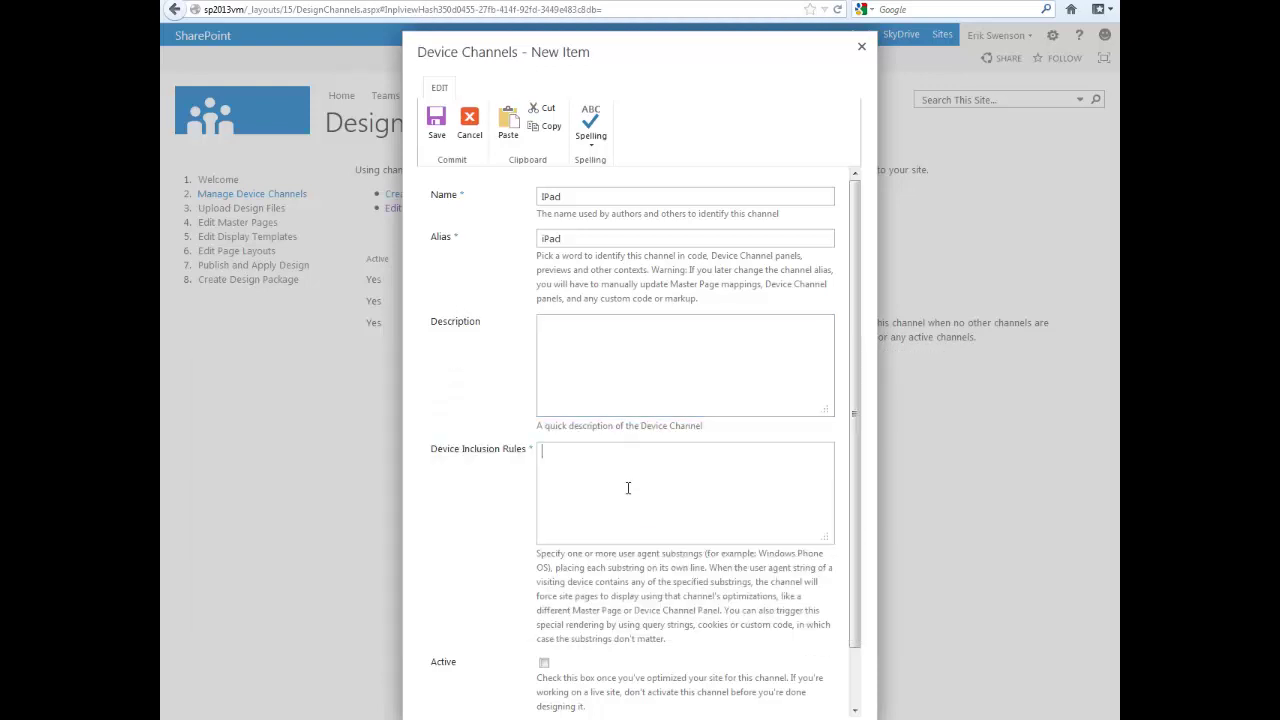
pyautogui.hotkey('ctrl', 'v')
pyautogui.scroll(-1, 600, 540)
pyautogui.click(544, 602)
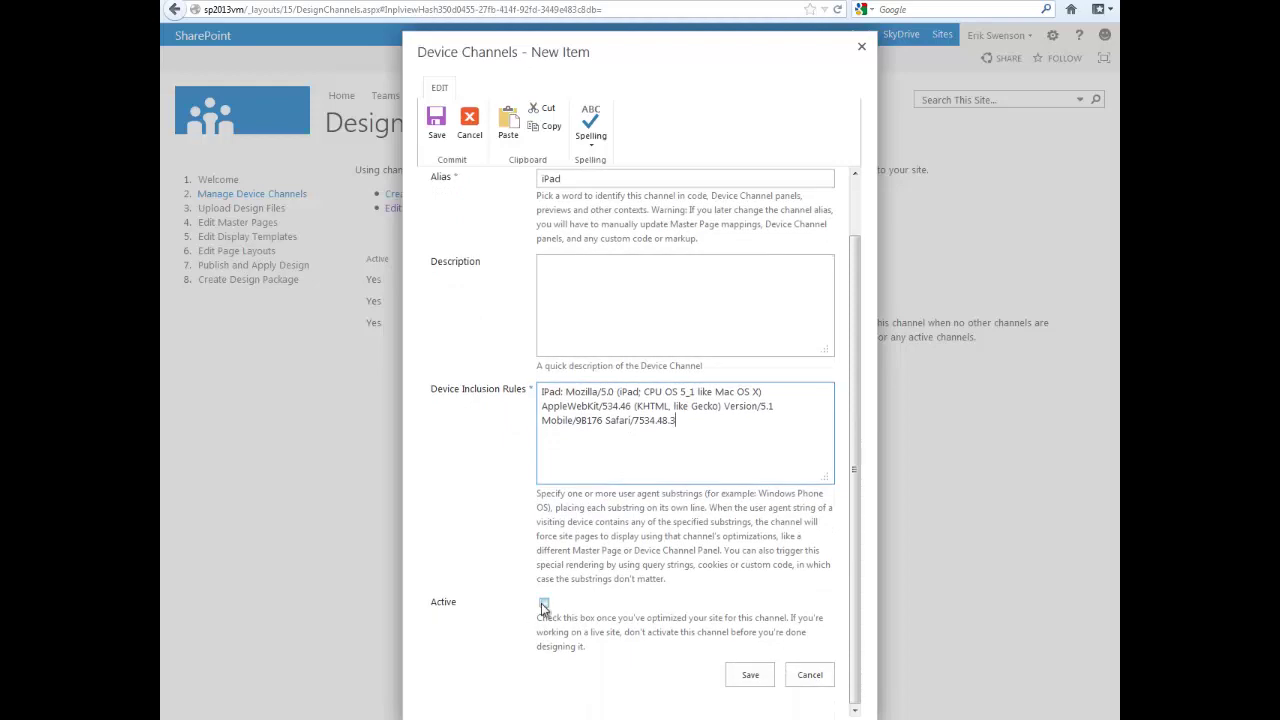
pyautogui.click(750, 674)
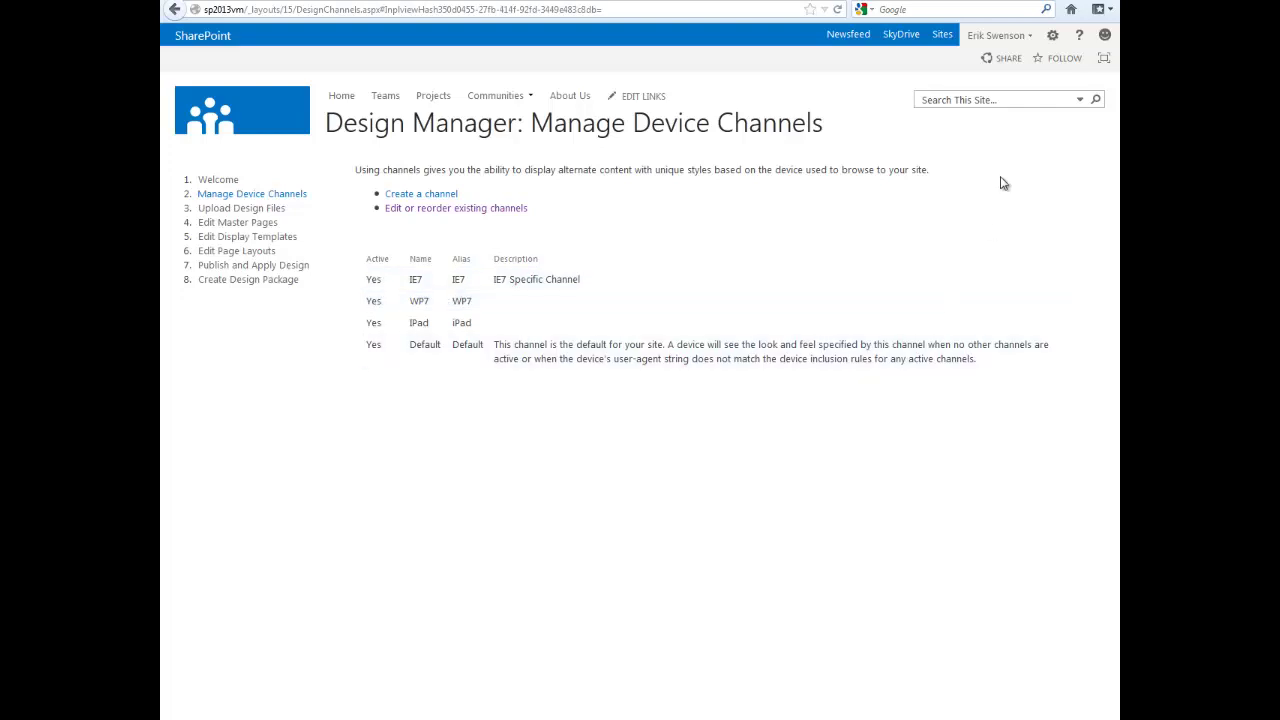
# Step: Open the Site Master Page Settings from the site settings and choose belltown as the IE7 channel's site master page
pyautogui.click(1053, 36)
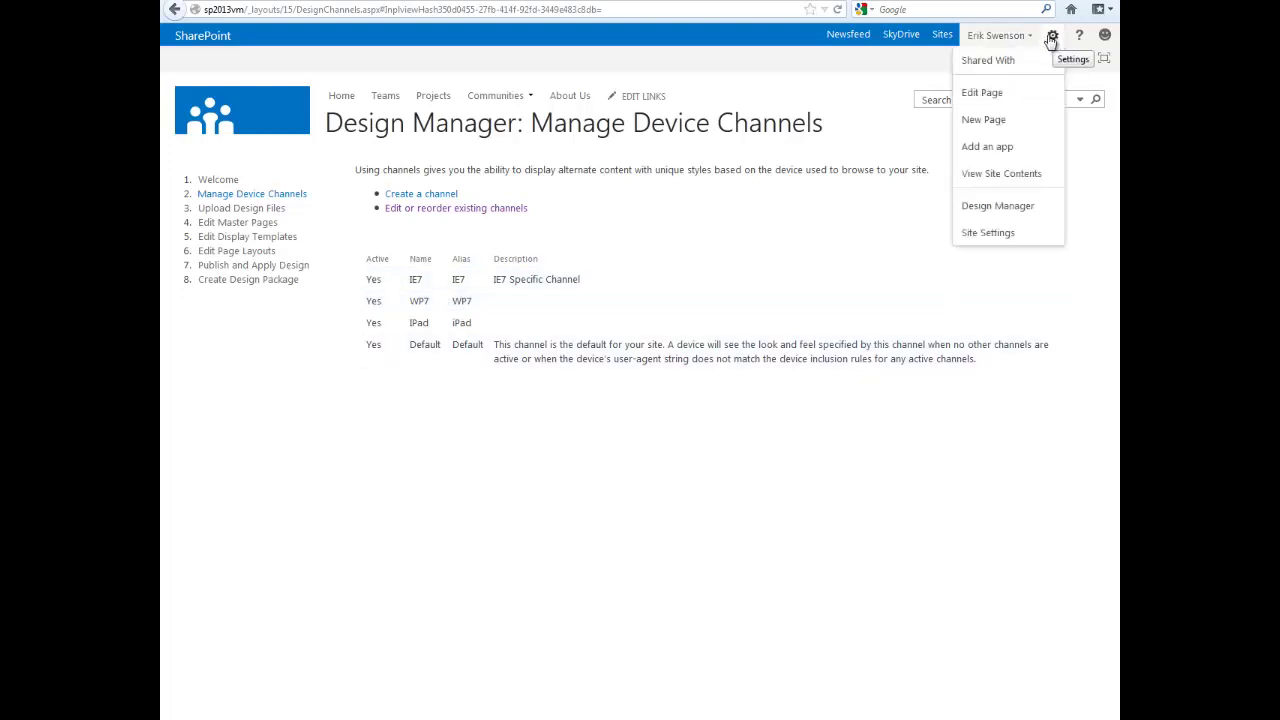
pyautogui.click(990, 234)
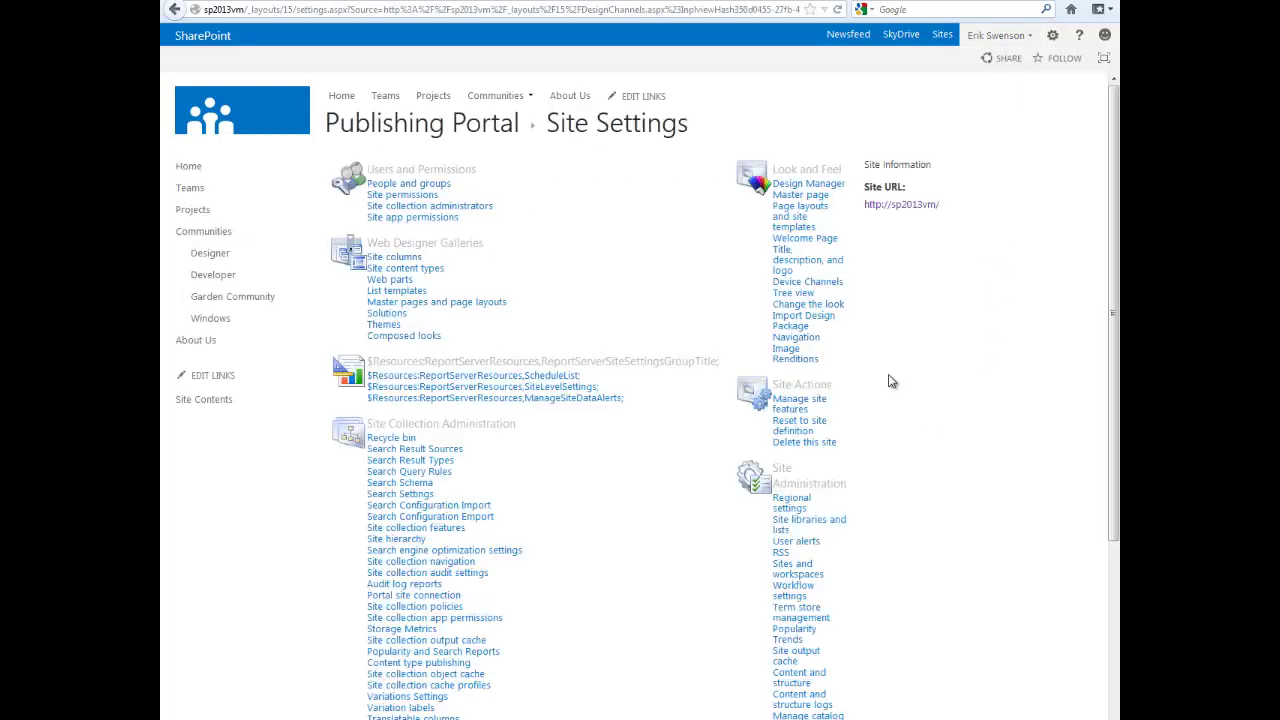
pyautogui.click(820, 197)
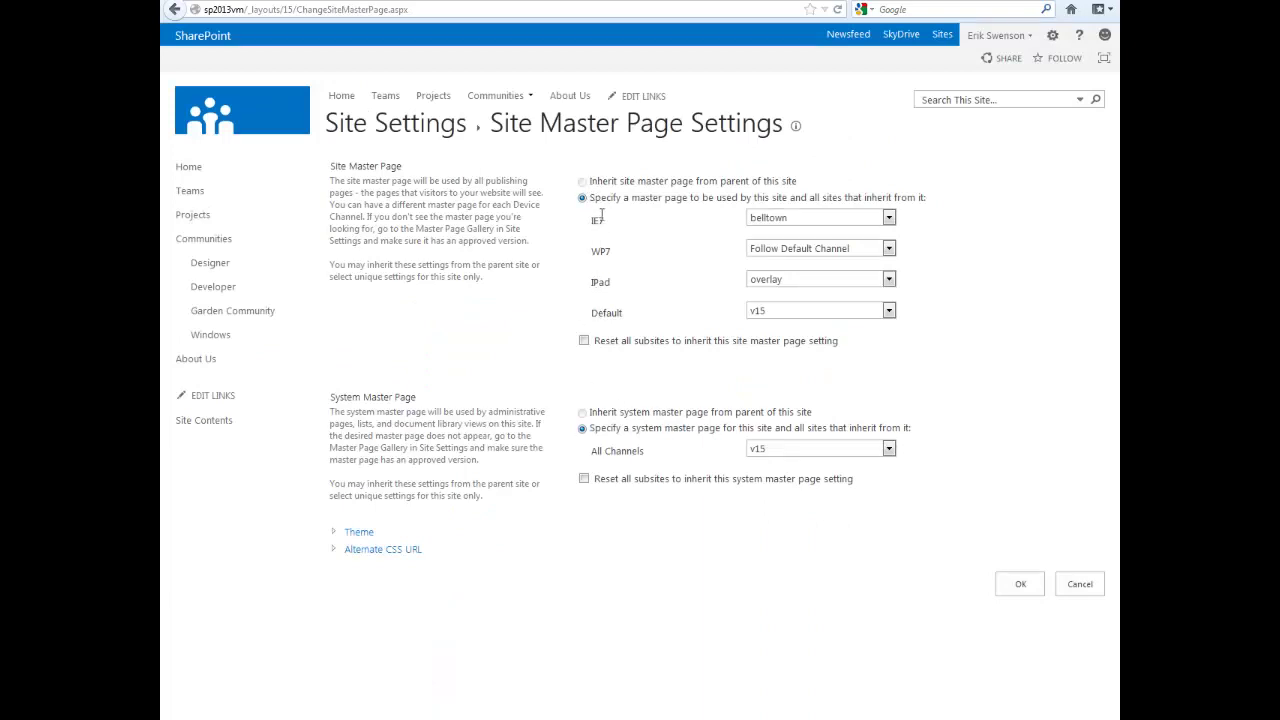
pyautogui.click(846, 220)
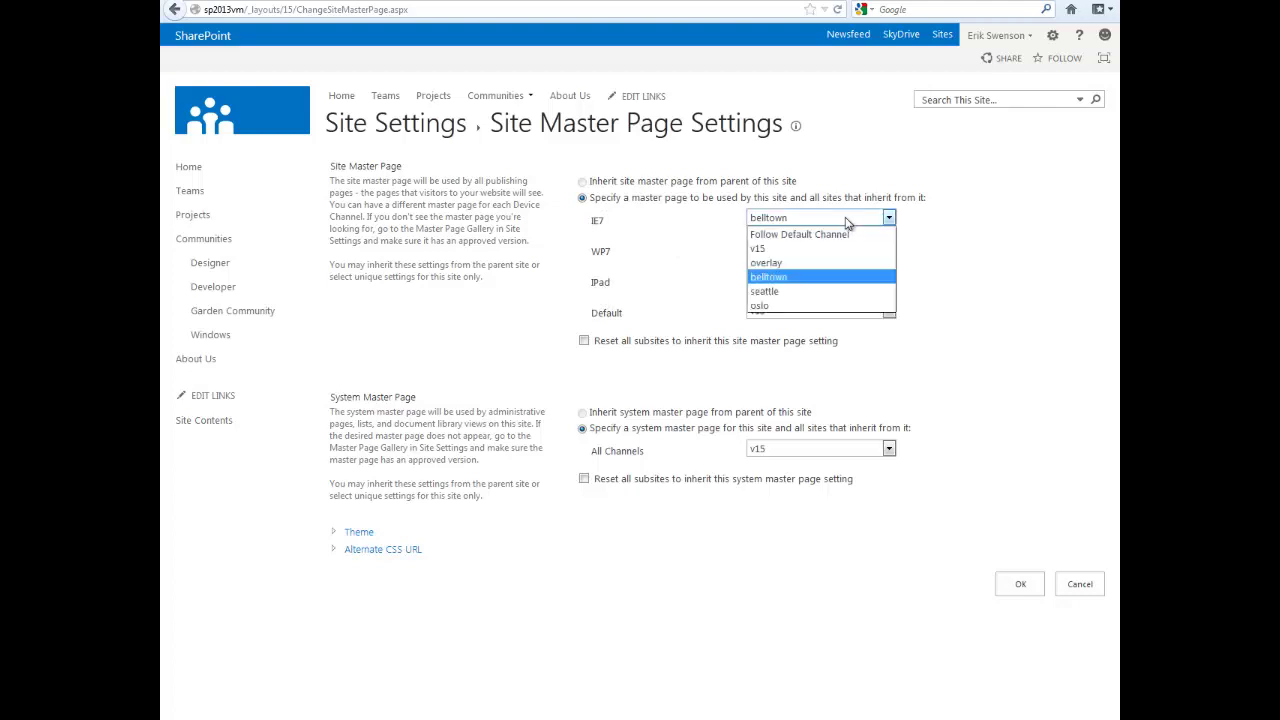
pyautogui.click(805, 279)
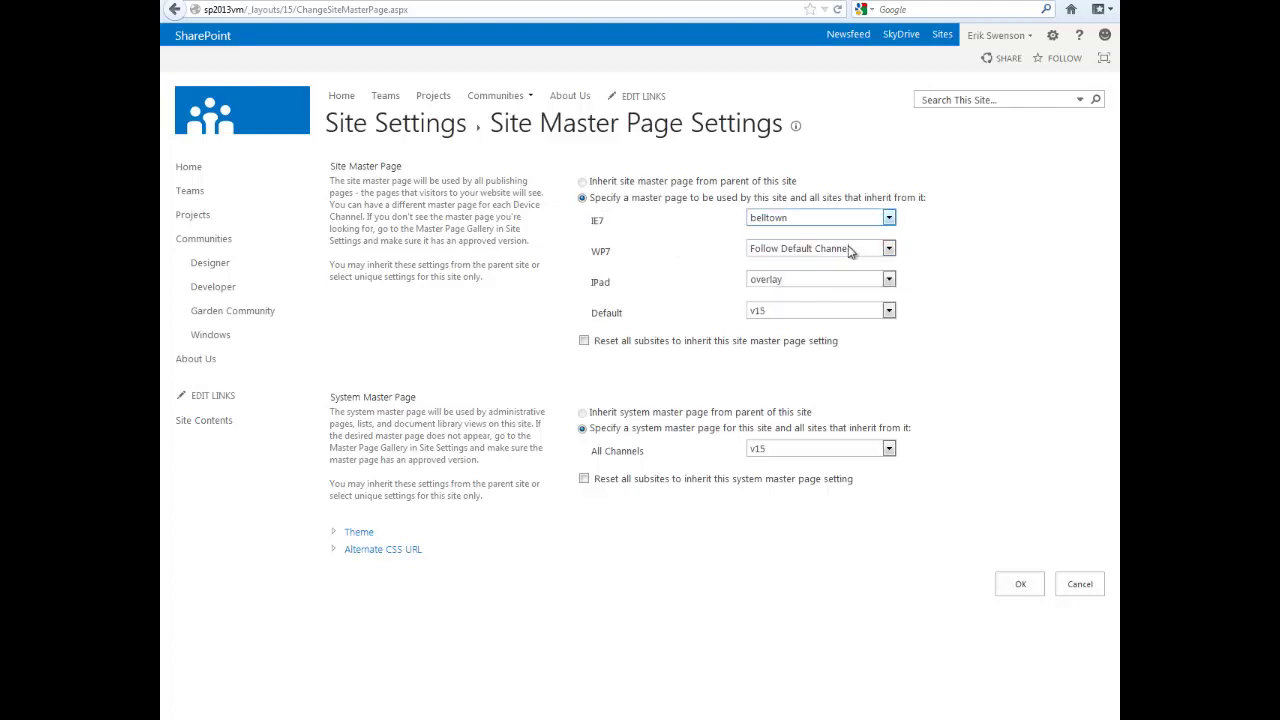
# Step: Set the WP7 channel's site master page to oslo
pyautogui.click(850, 249)
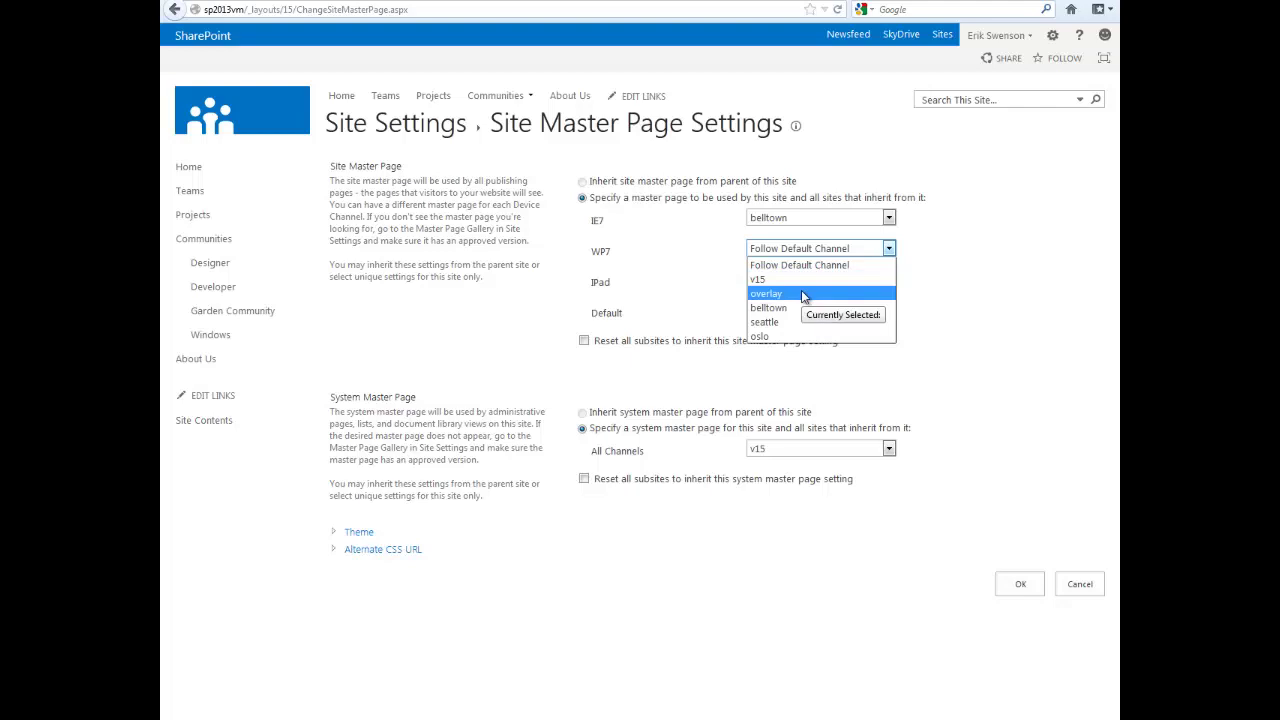
pyautogui.click(598, 226)
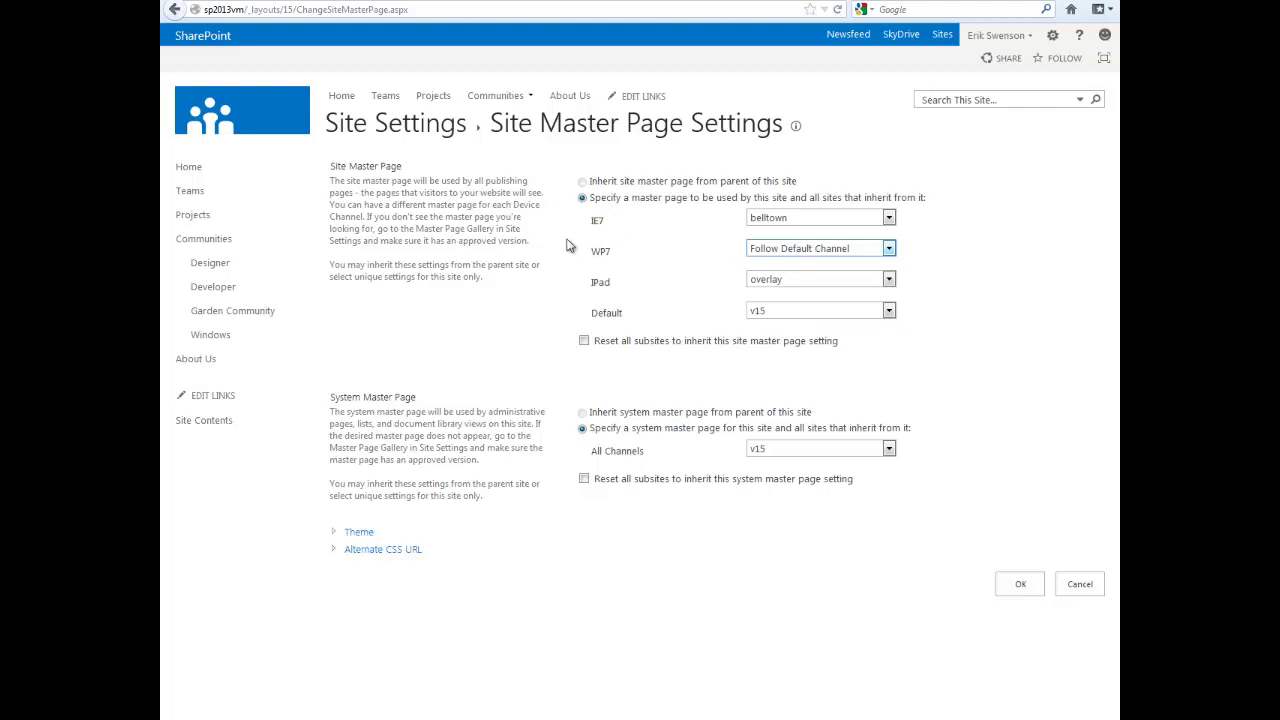
pyautogui.click(786, 252)
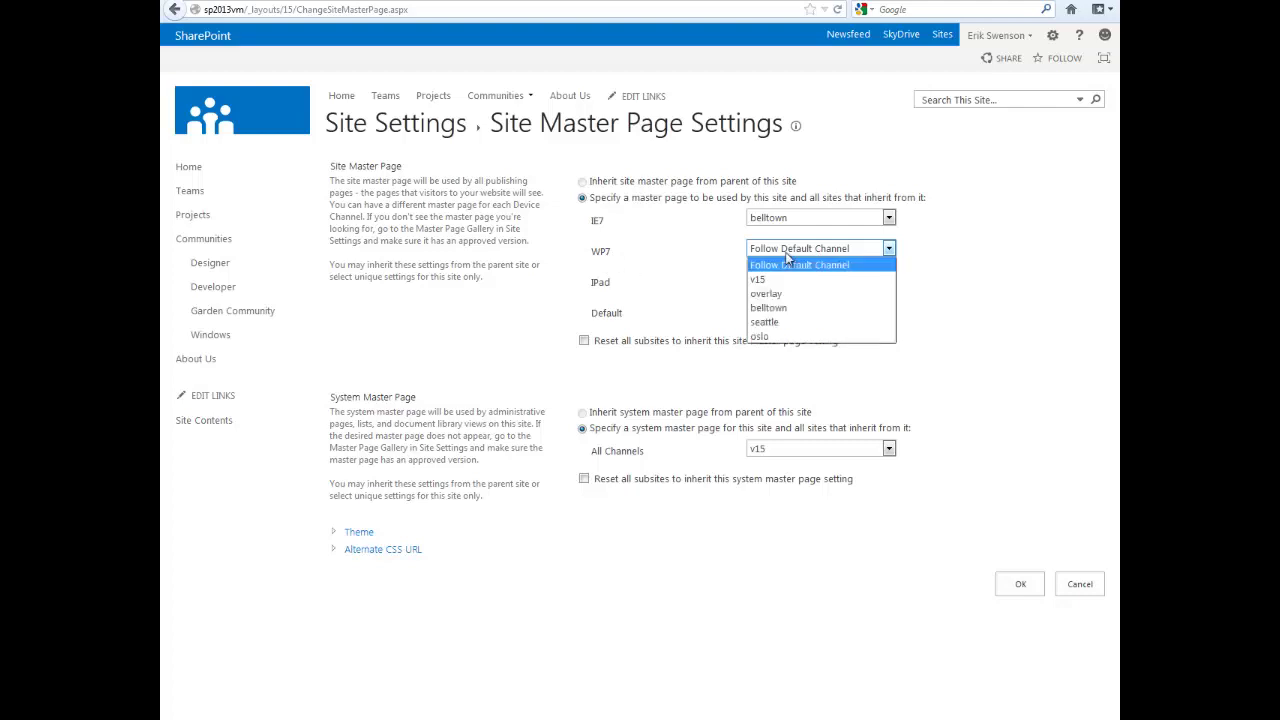
pyautogui.click(772, 335)
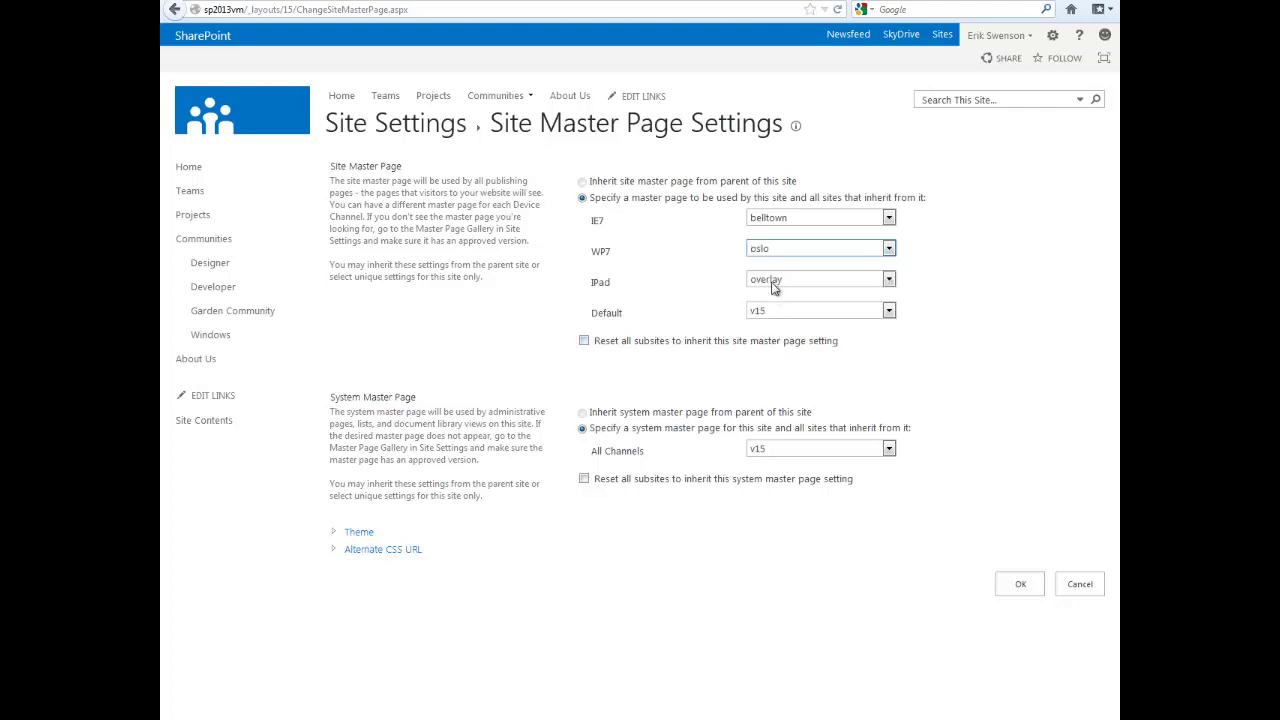
# Step: Choose overlay as the IPad channel's site master page and apply the master page settings
pyautogui.click(773, 281)
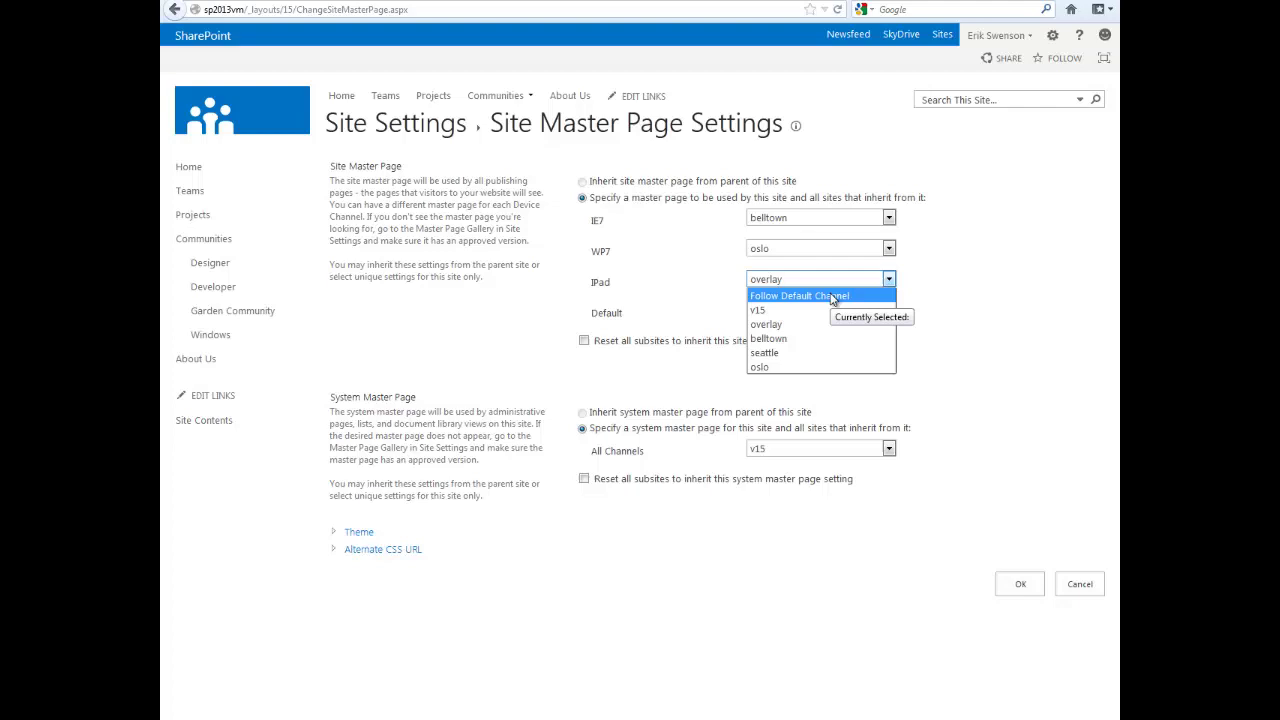
pyautogui.click(797, 325)
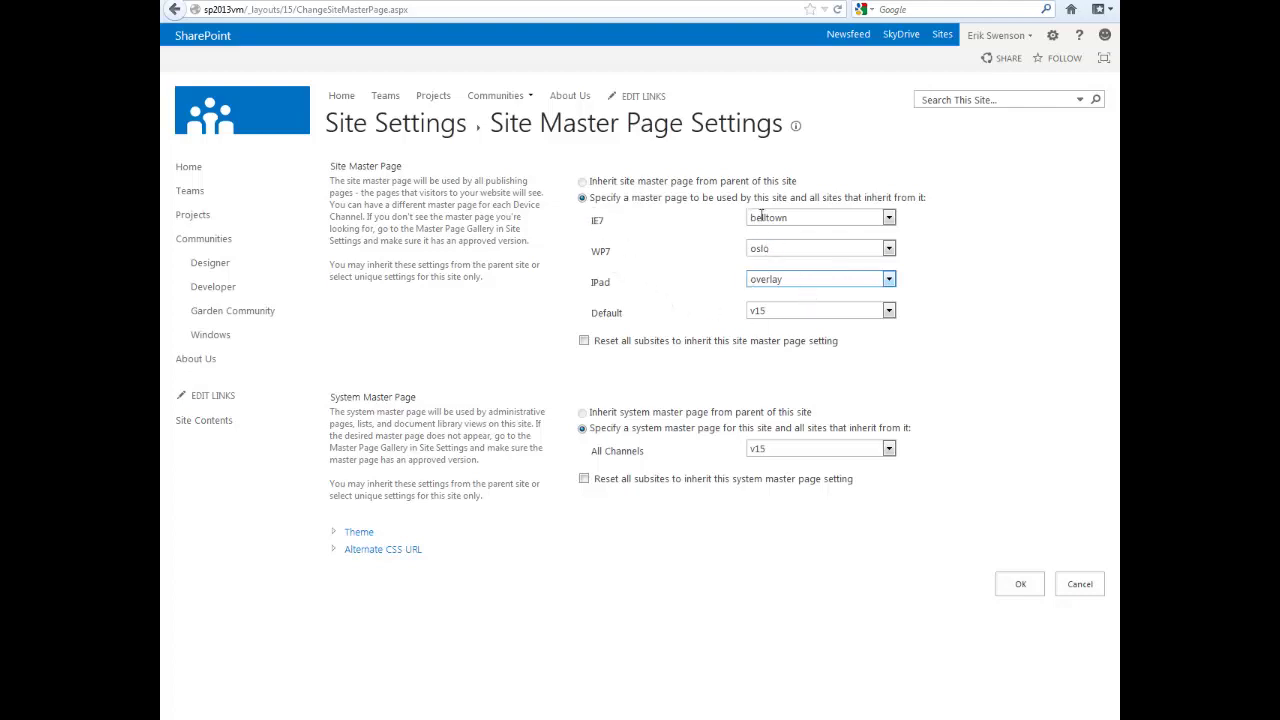
pyautogui.click(1021, 586)
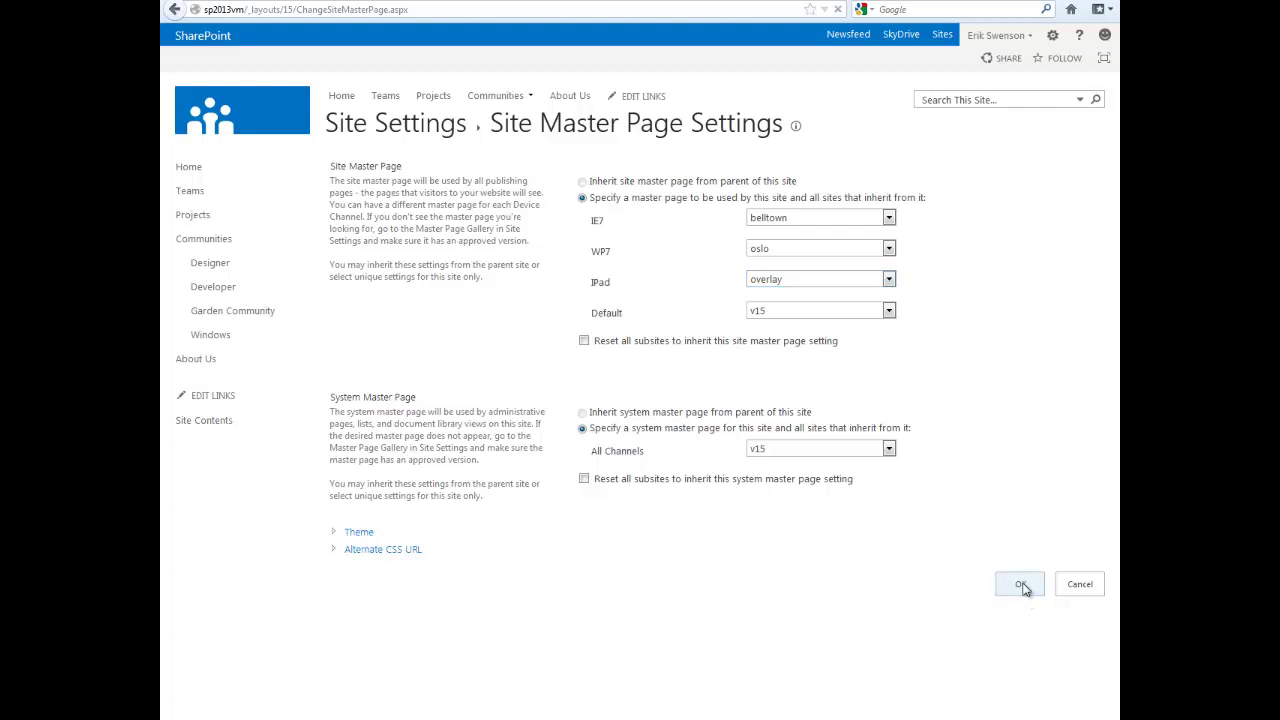
# Step: Go to the site's Home page and preview it as seen on the WP7 device channel
pyautogui.click(341, 97)
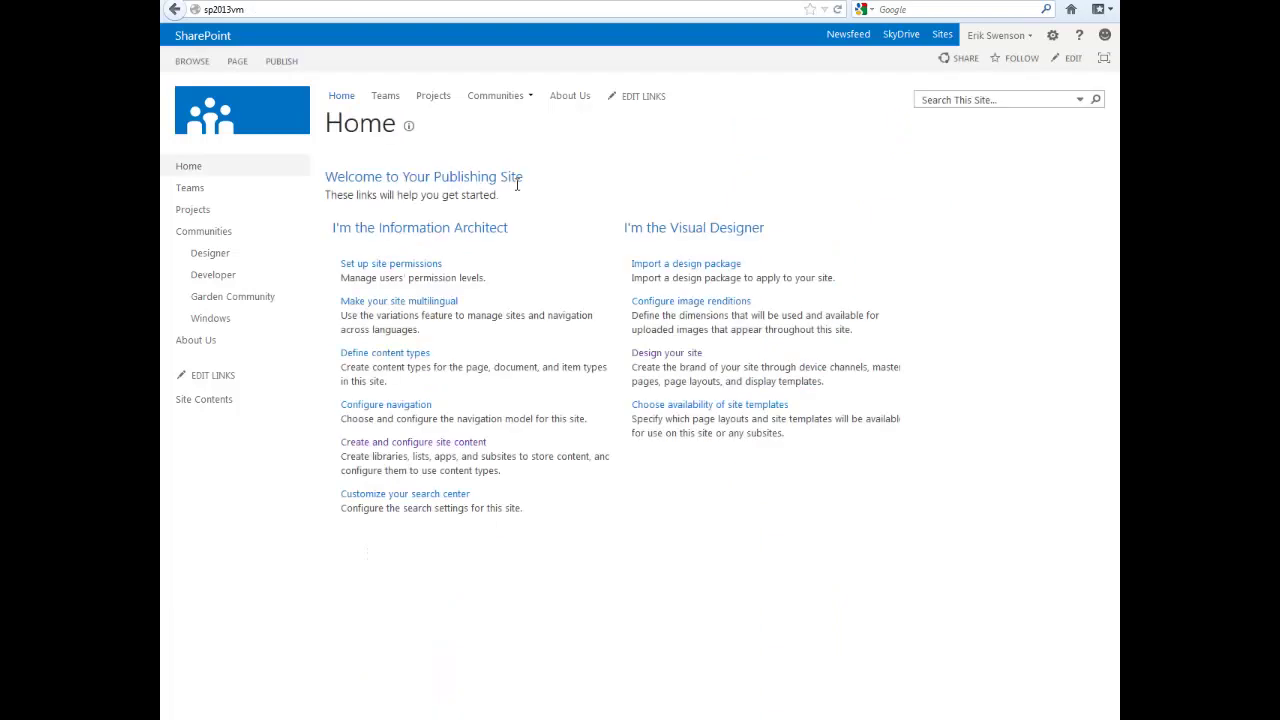
pyautogui.click(237, 62)
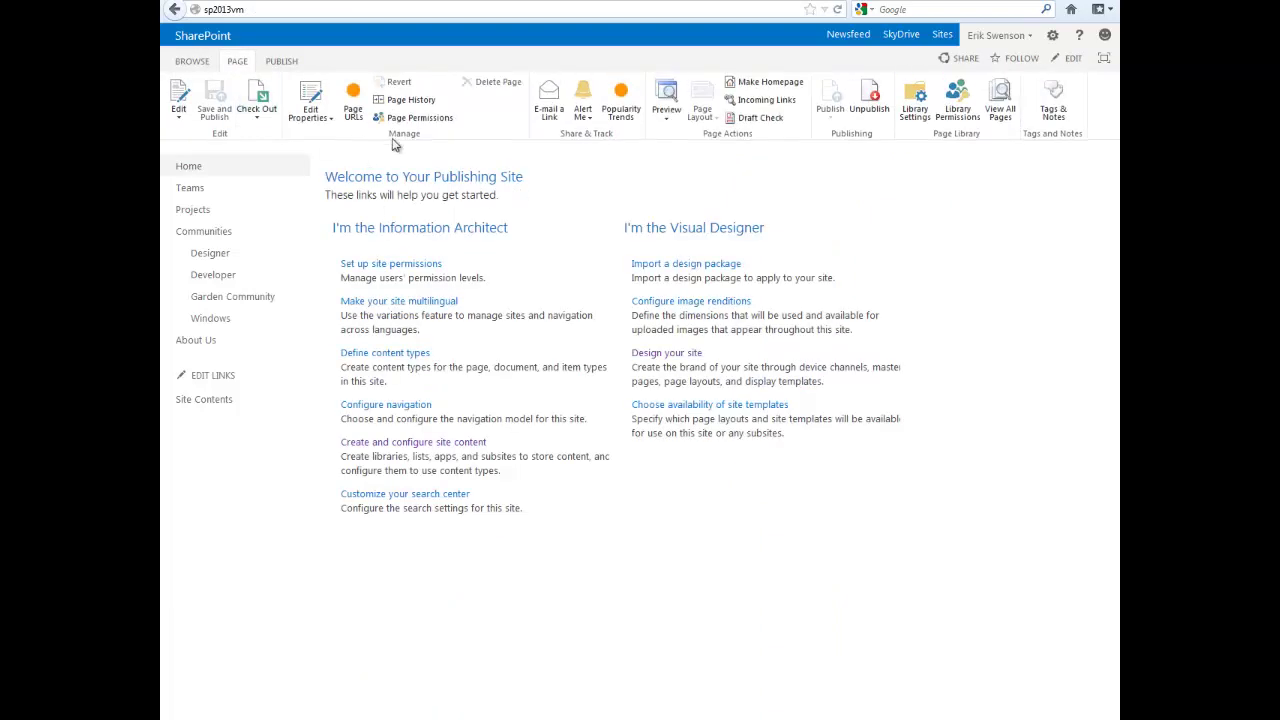
pyautogui.click(670, 119)
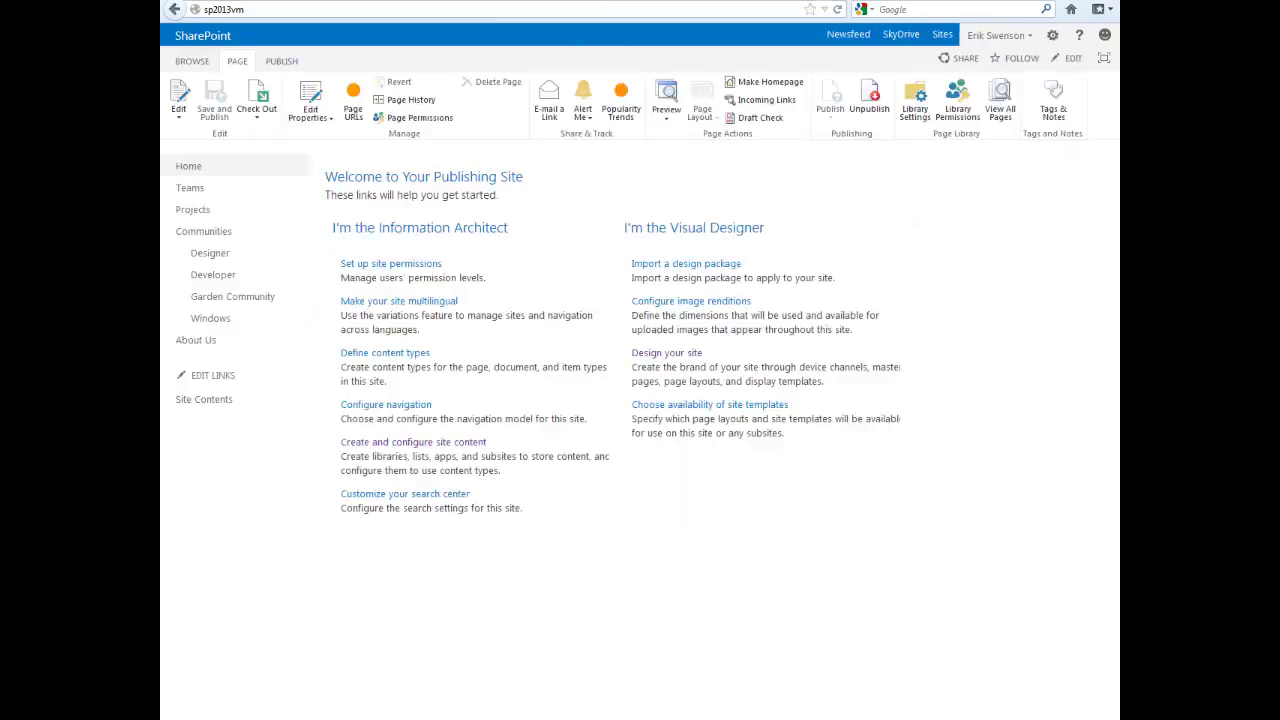
pyautogui.click(668, 112)
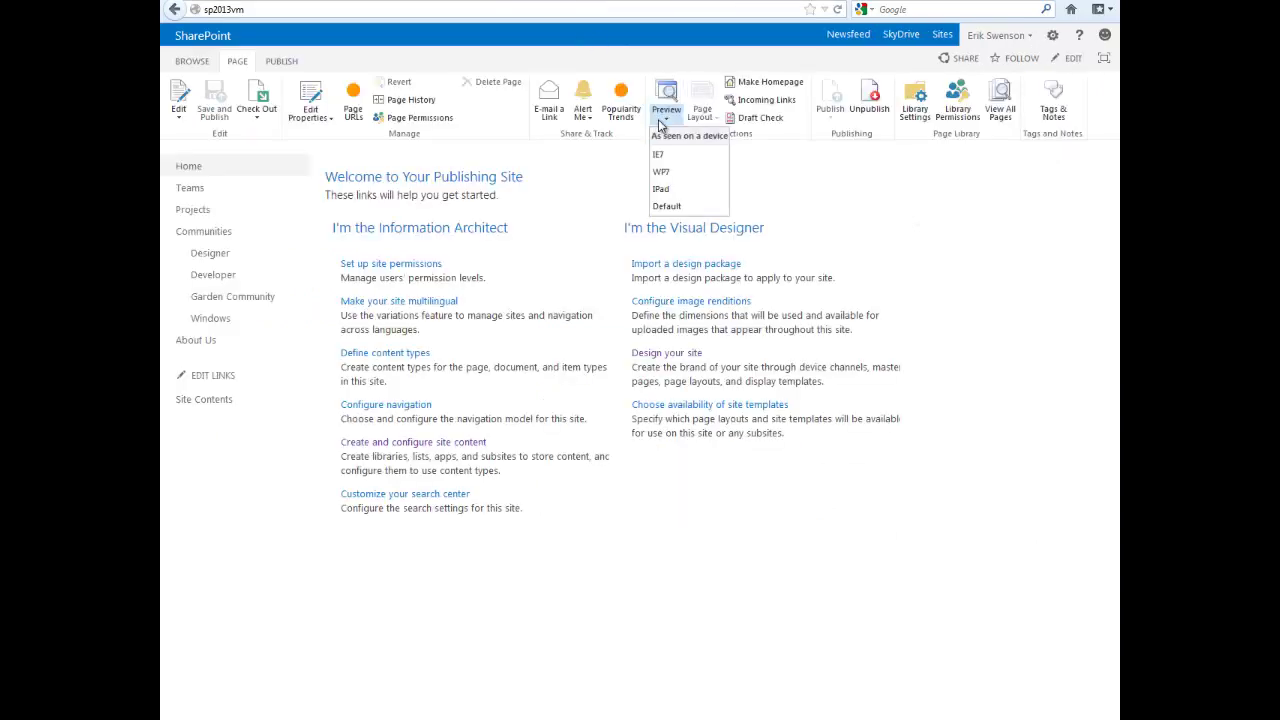
pyautogui.click(664, 174)
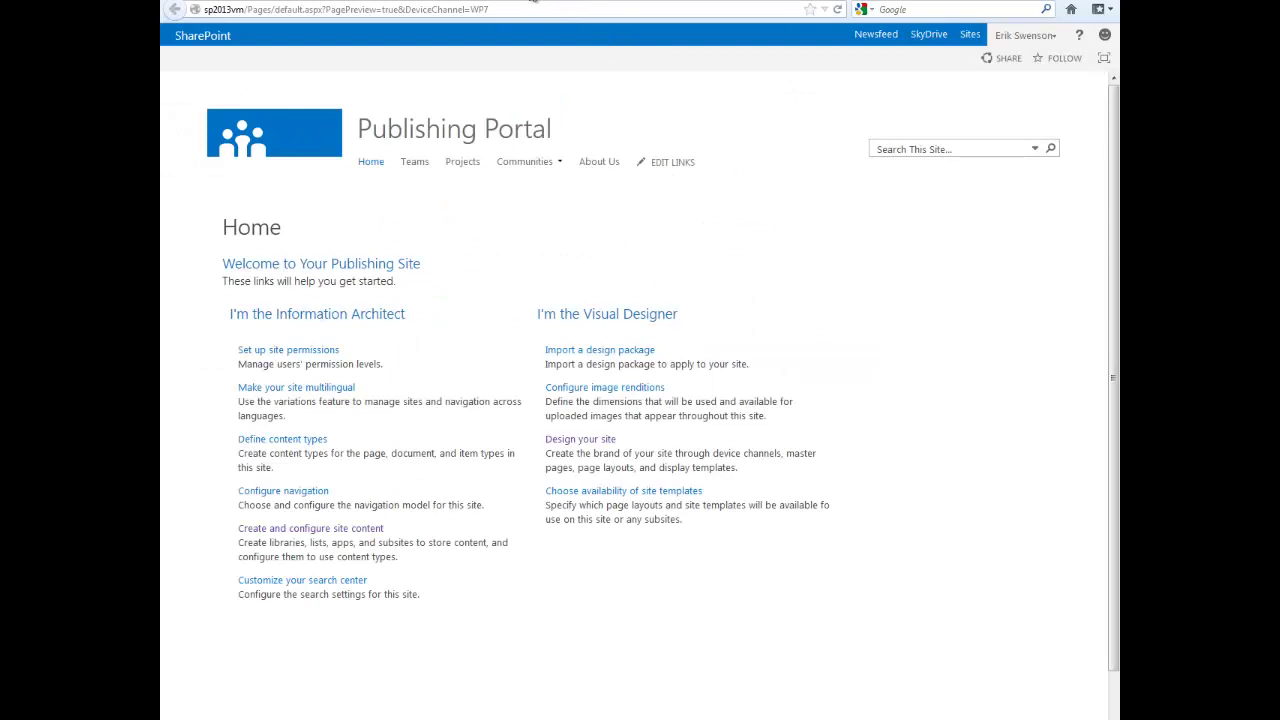
# Step: Return to the regular Home page and preview it as seen on the IPad device channel
pyautogui.hotkey('alt', 'Left')
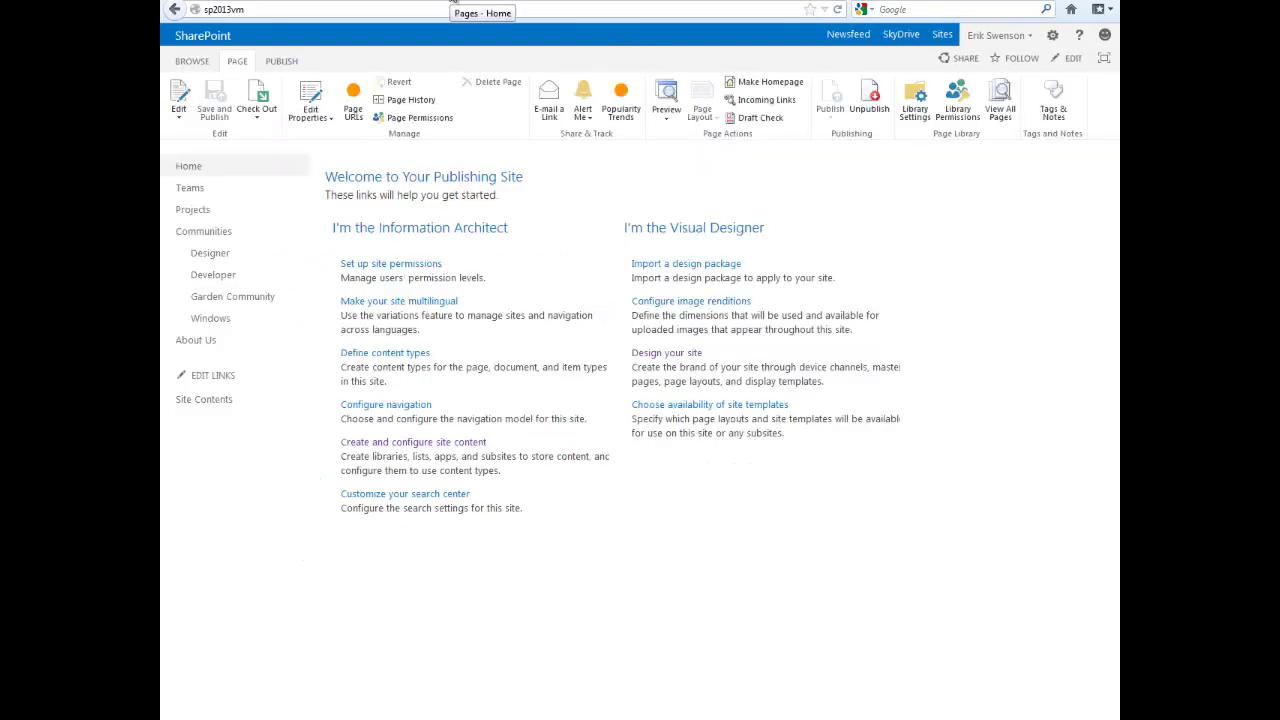
pyautogui.click(669, 120)
pyautogui.click(666, 189)
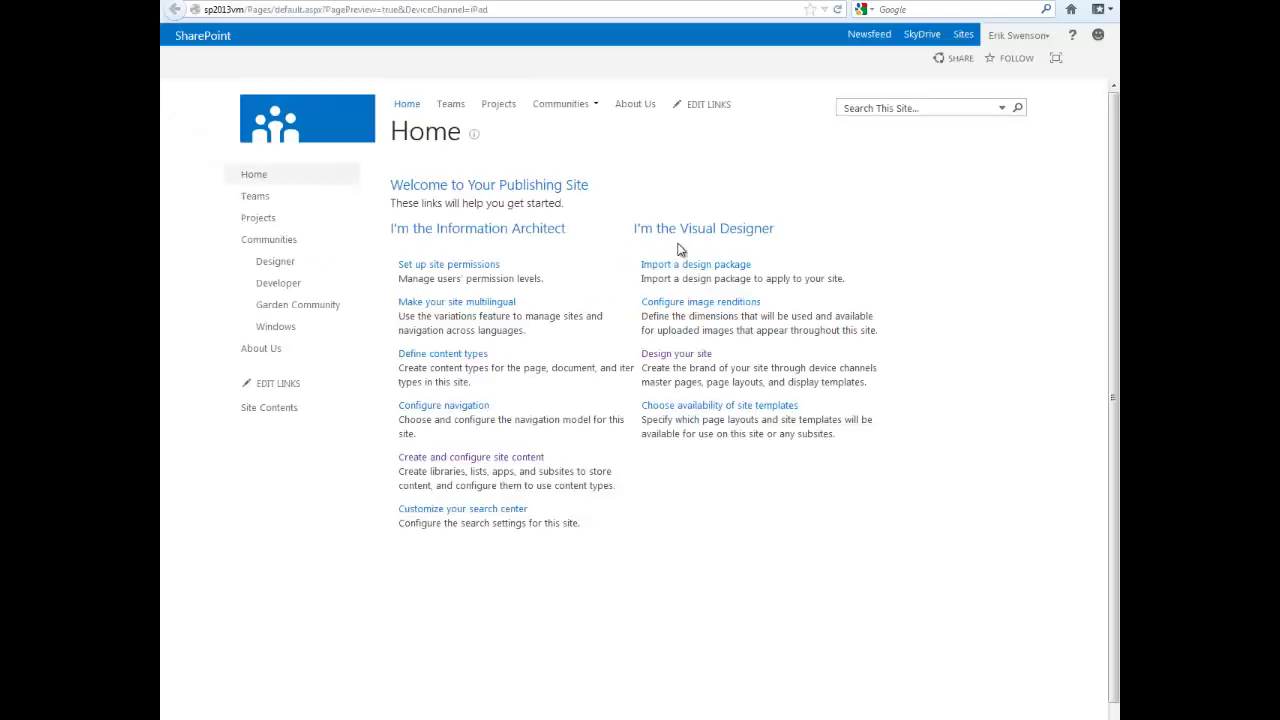